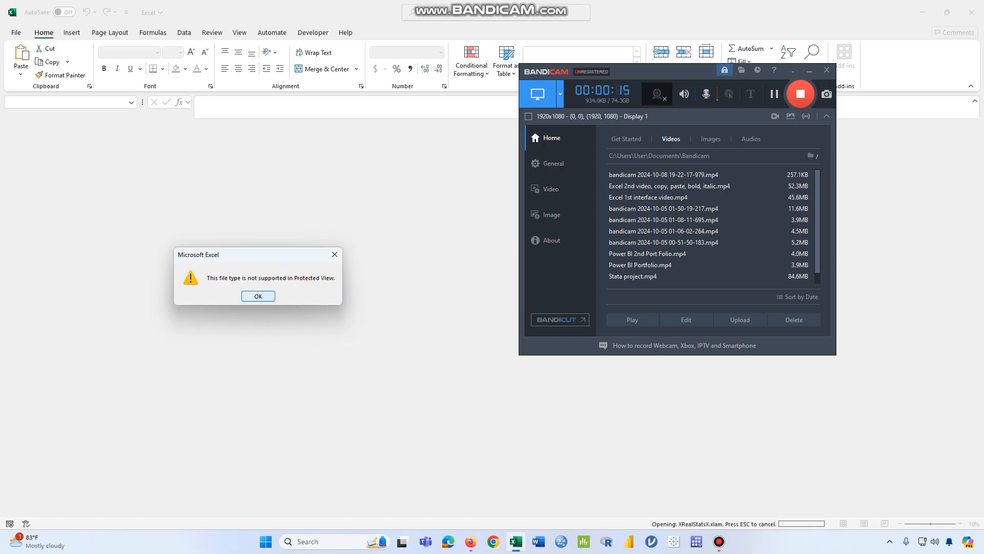
Dismiss the unsupported file type warning, create a blank workbook and clear the recorder window out of the way
key(Return)
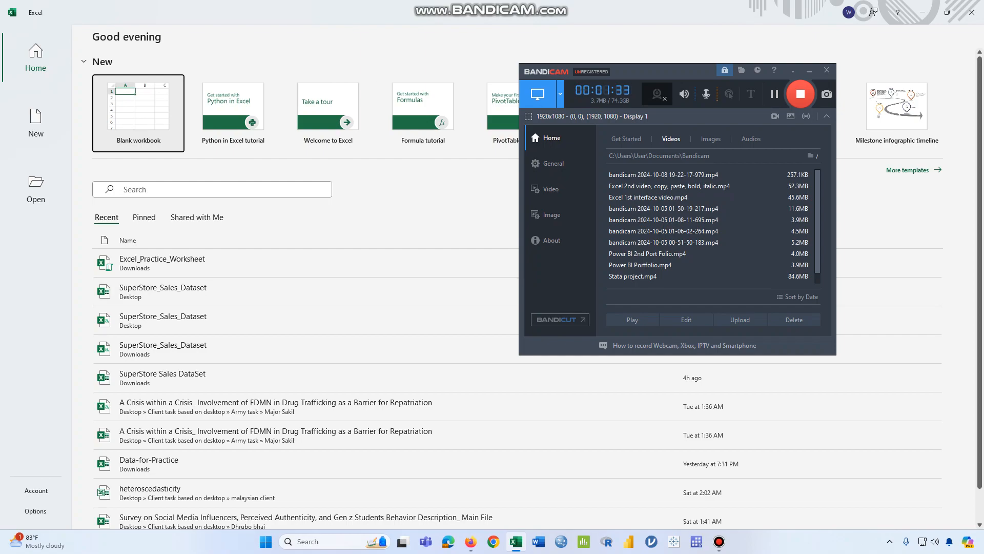
click(139, 113)
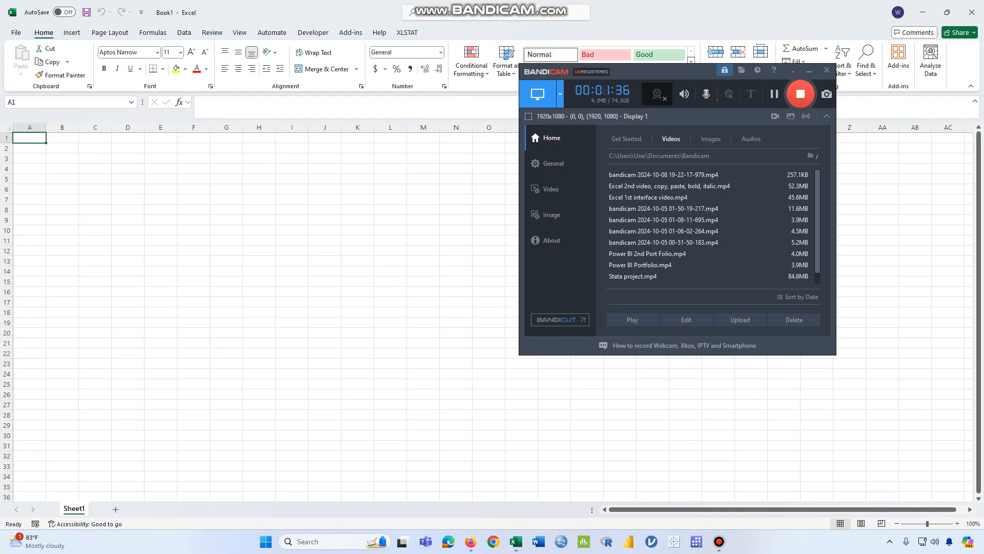
click(809, 71)
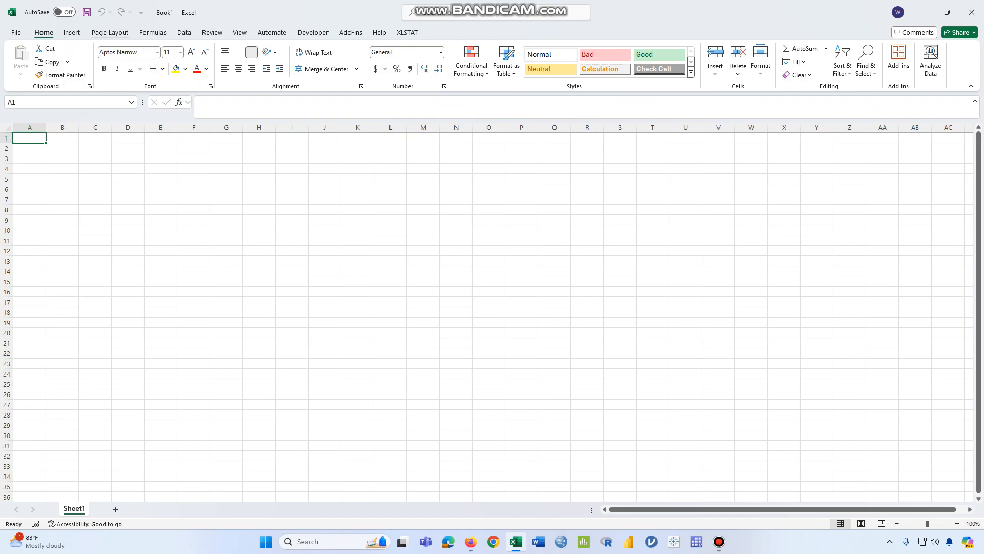
Look through the page layout, formula and data commands, then the cell grid and the formula bar
click(110, 32)
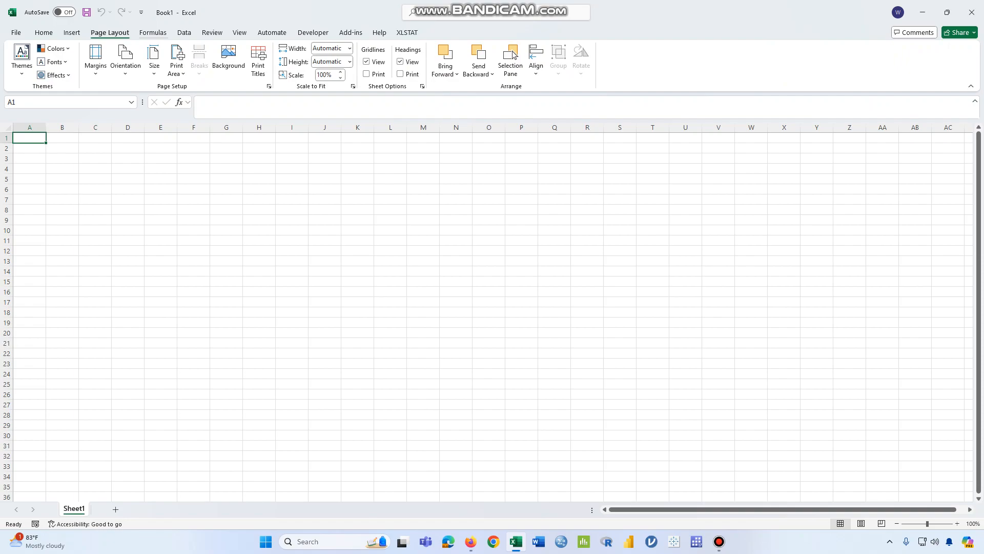
click(153, 32)
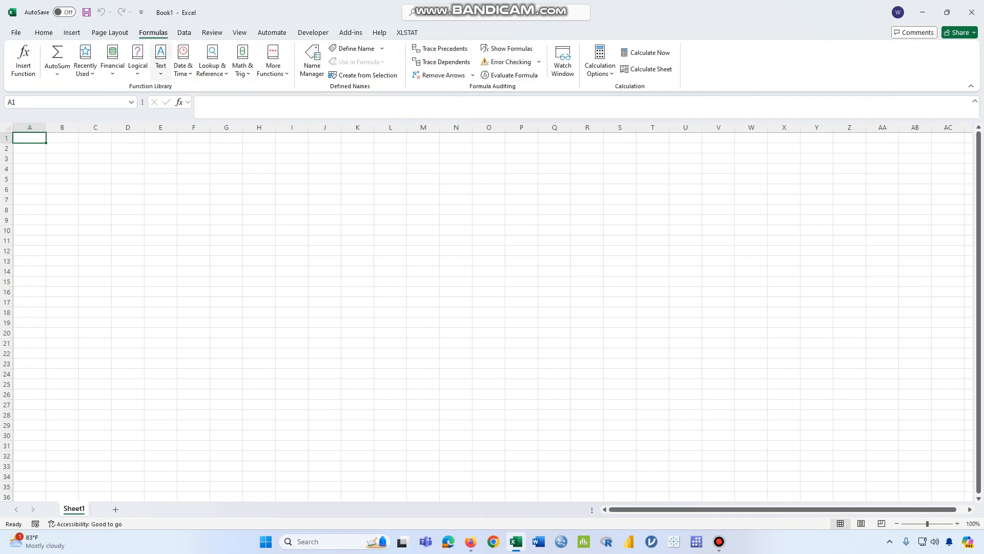
click(184, 32)
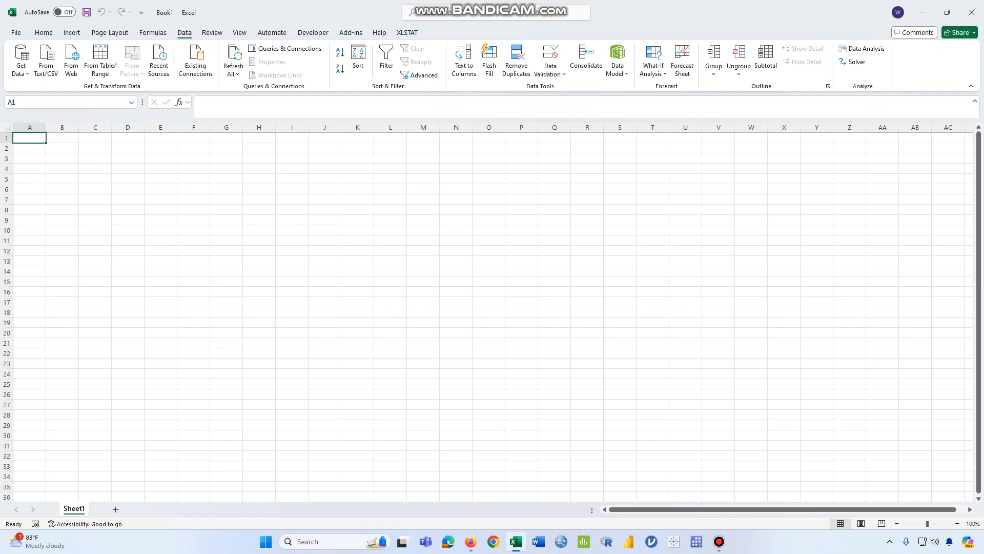
drag(30, 137, 194, 271)
click(128, 343)
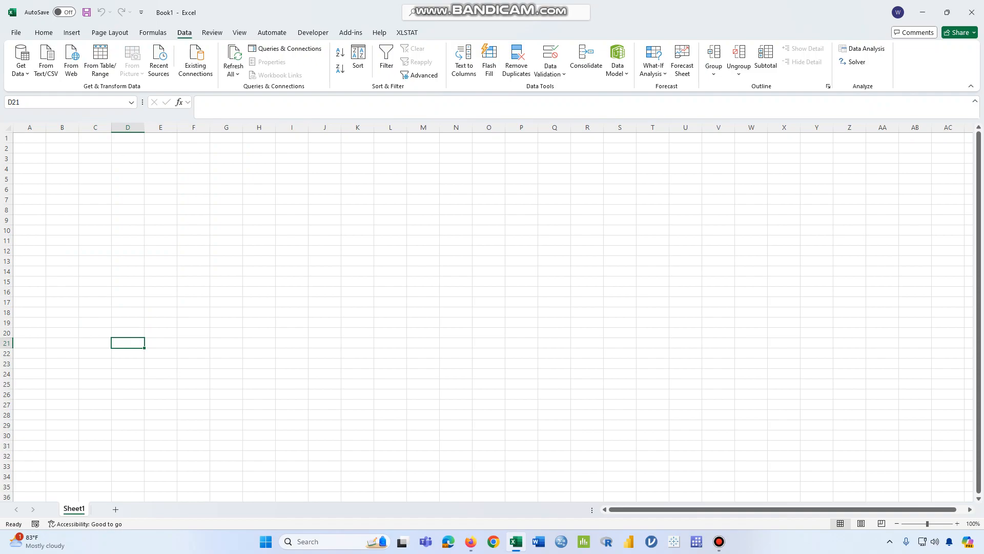
click(229, 104)
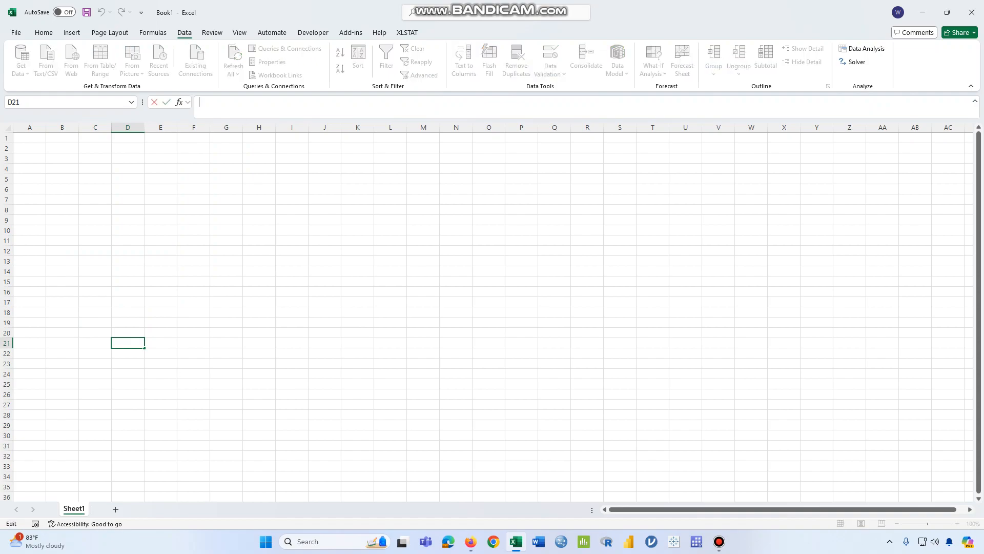
Enter the sample text "ljkfldksjlk" in cell G8
click(226, 210)
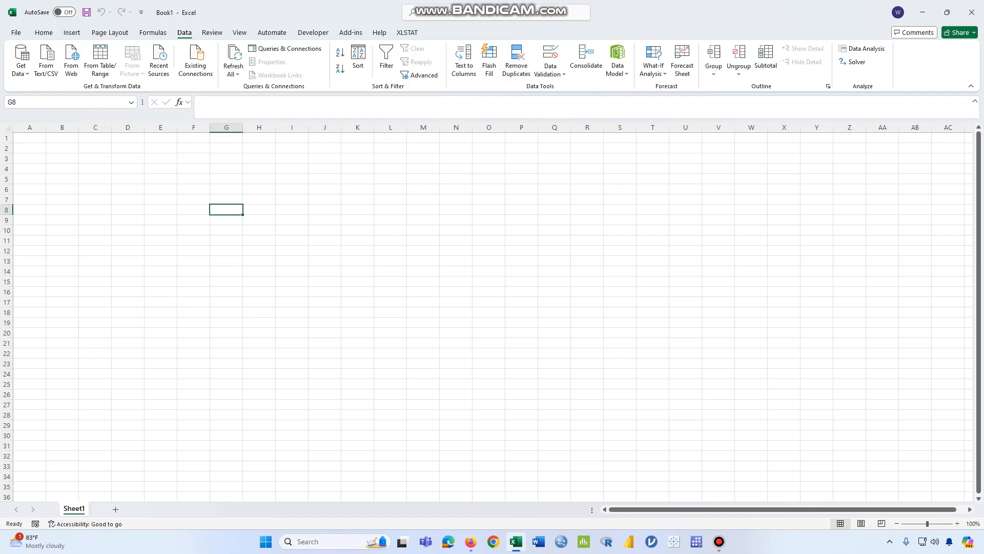
text(ljkfldksjlk)
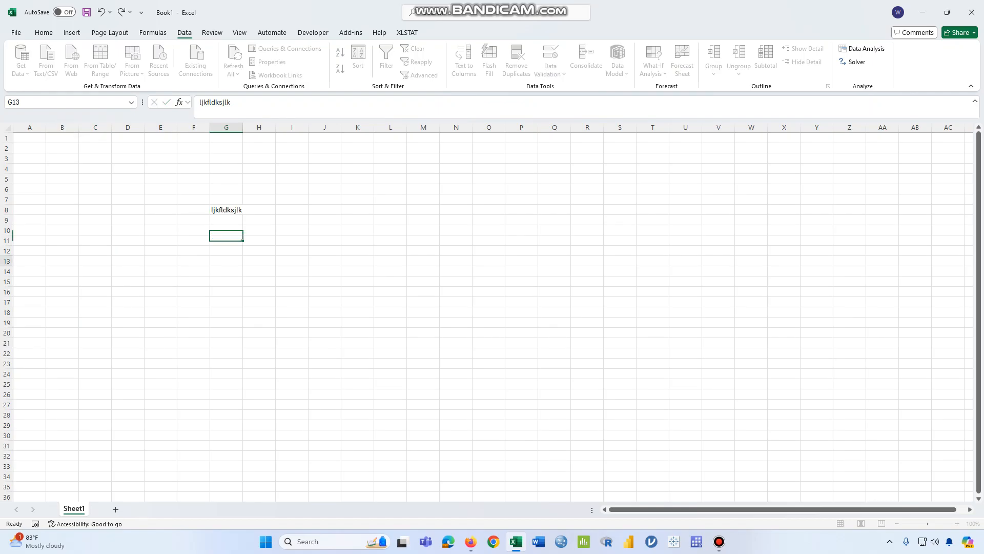
click(226, 261)
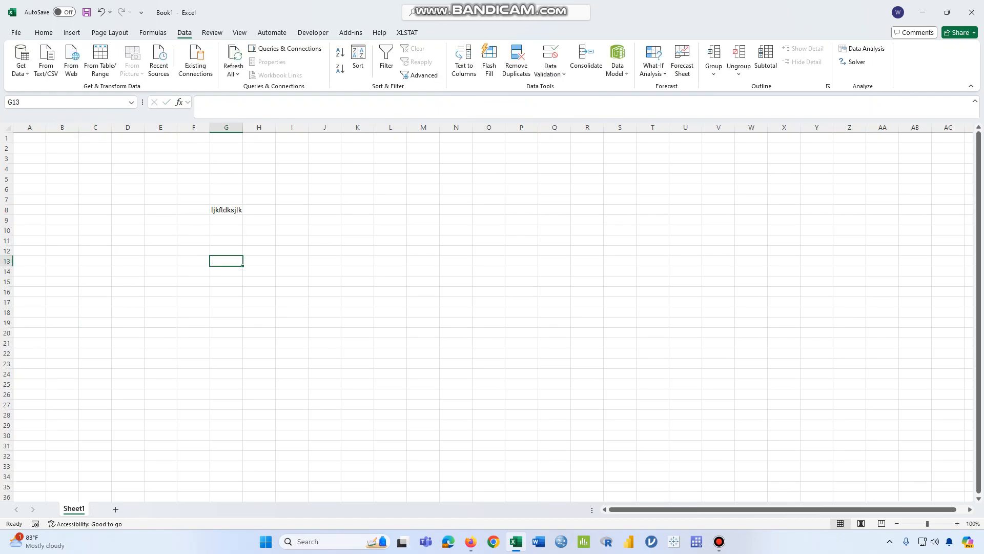
click(291, 230)
click(325, 199)
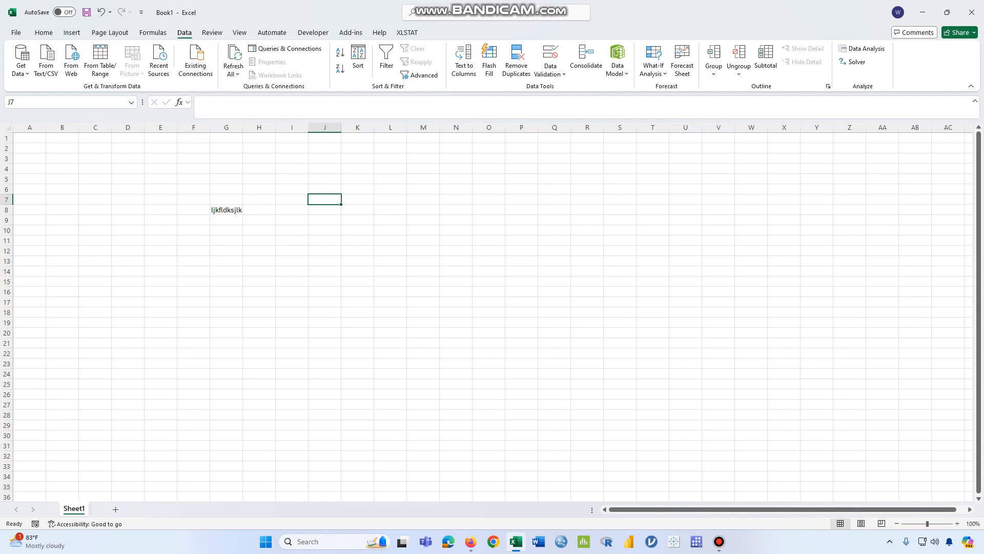
click(29, 271)
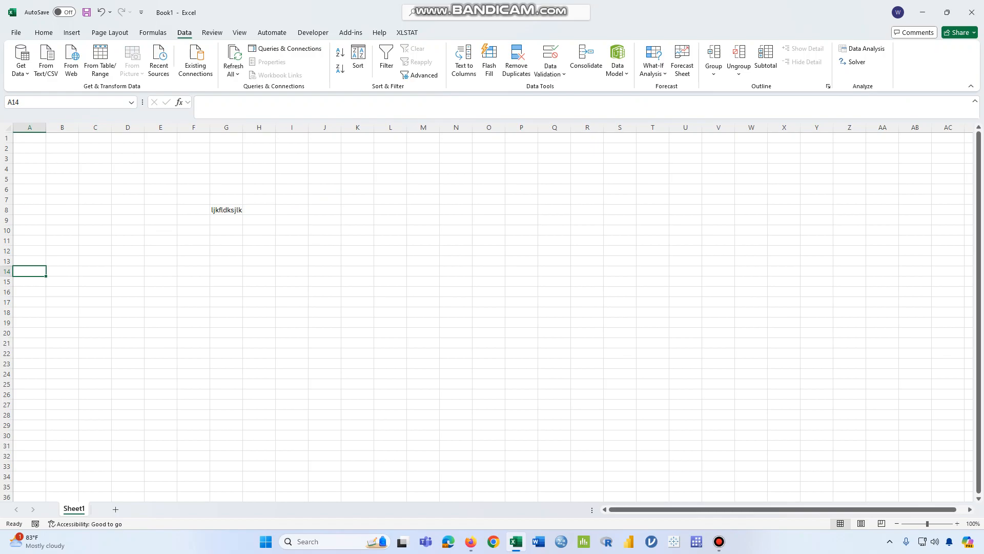
Rename the worksheet Sheet1 to "Sales Report"
right_click(79, 509)
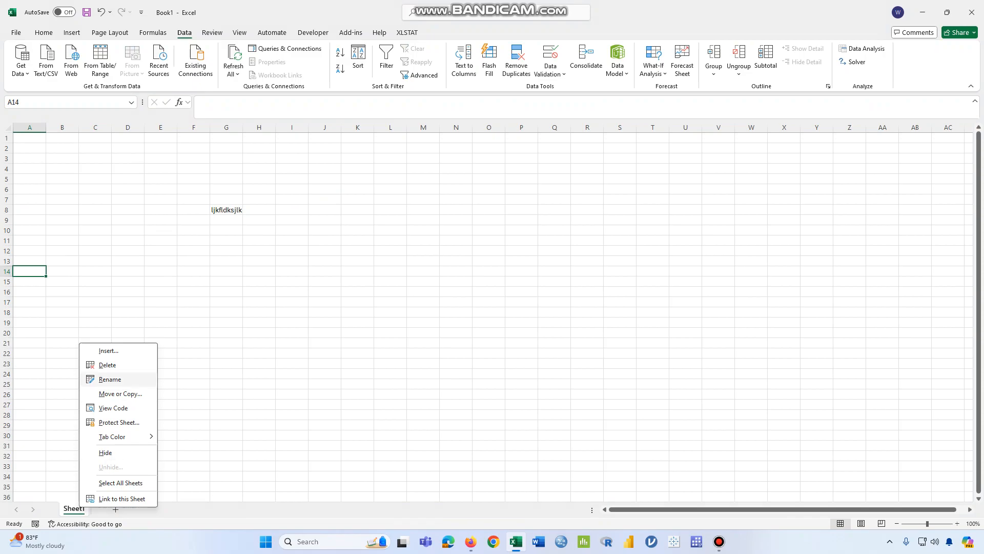
key(Return)
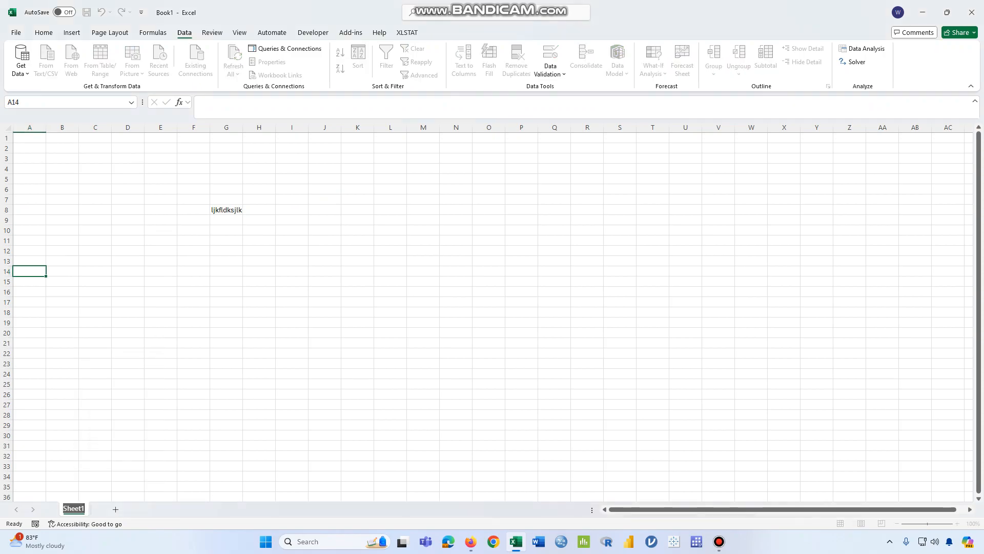
text(Se)
text(ales Rep)
text(ort)
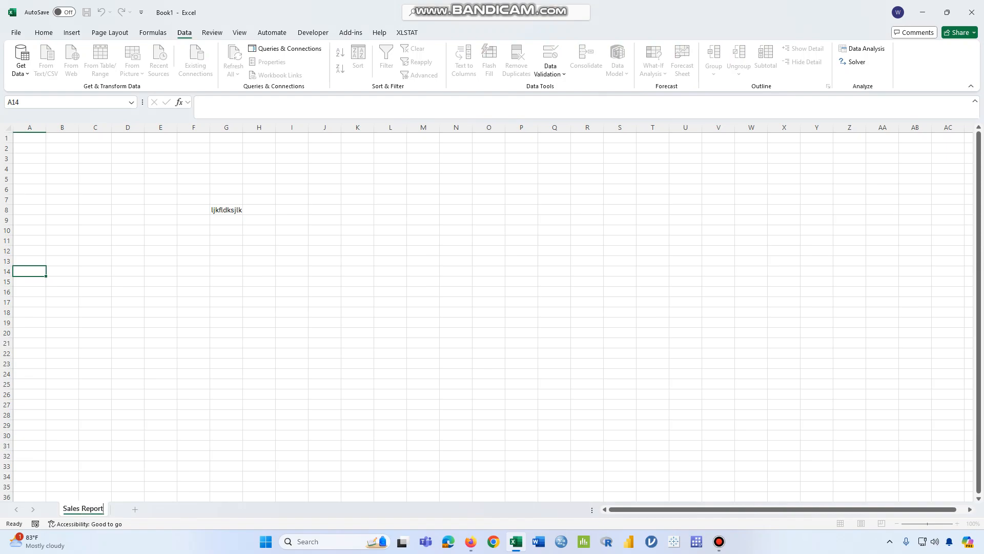
click(226, 405)
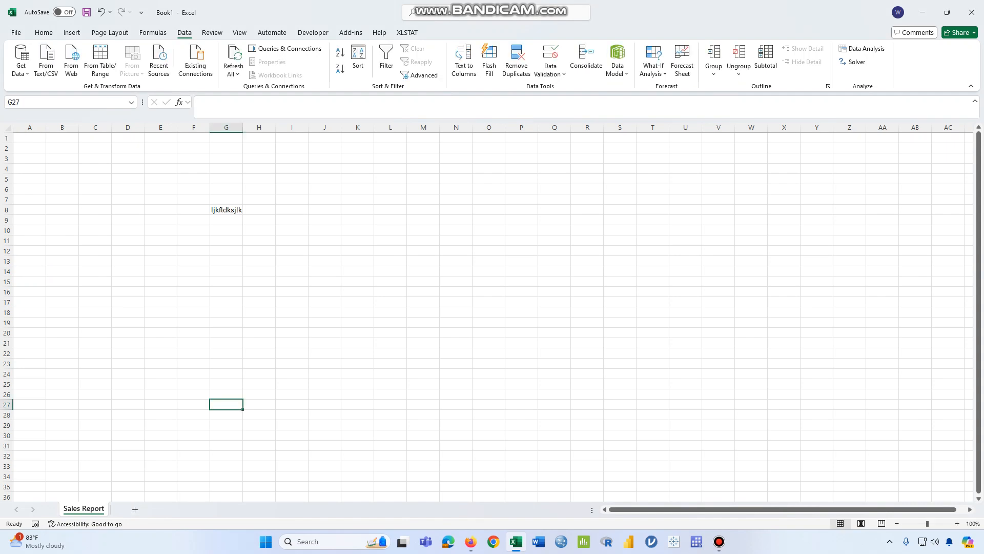
Open the recent workbook SuperStore_Sales_Dataset stored on the Desktop
click(62, 209)
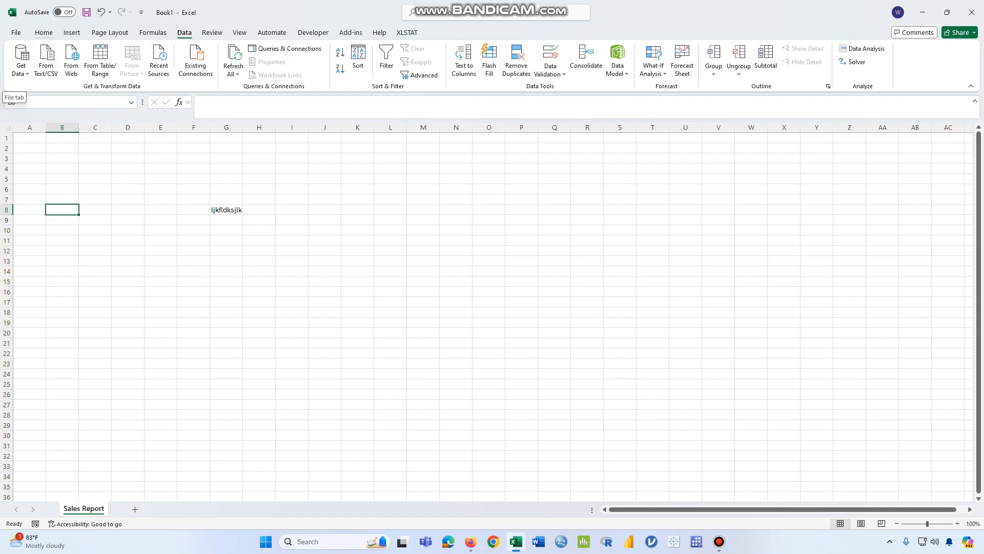
click(15, 33)
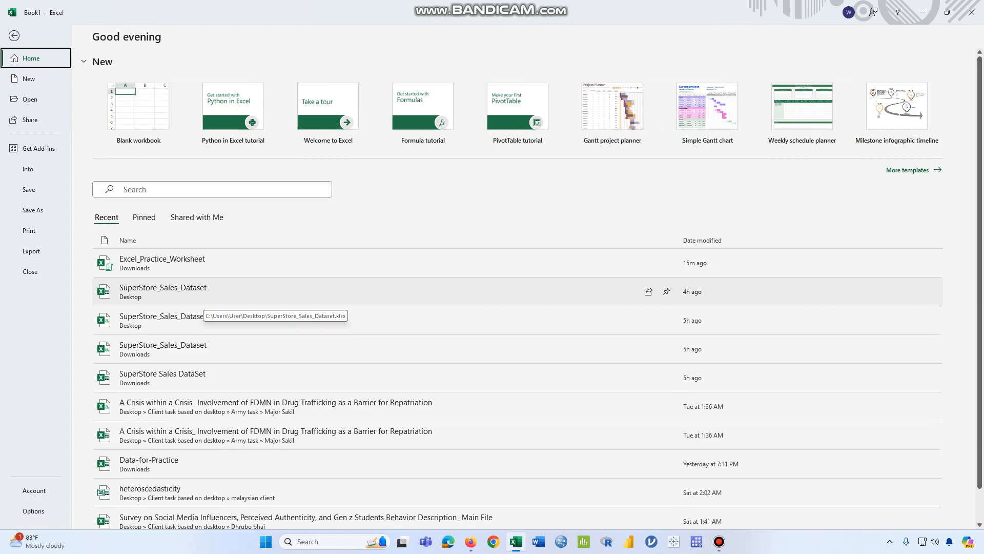
click(203, 298)
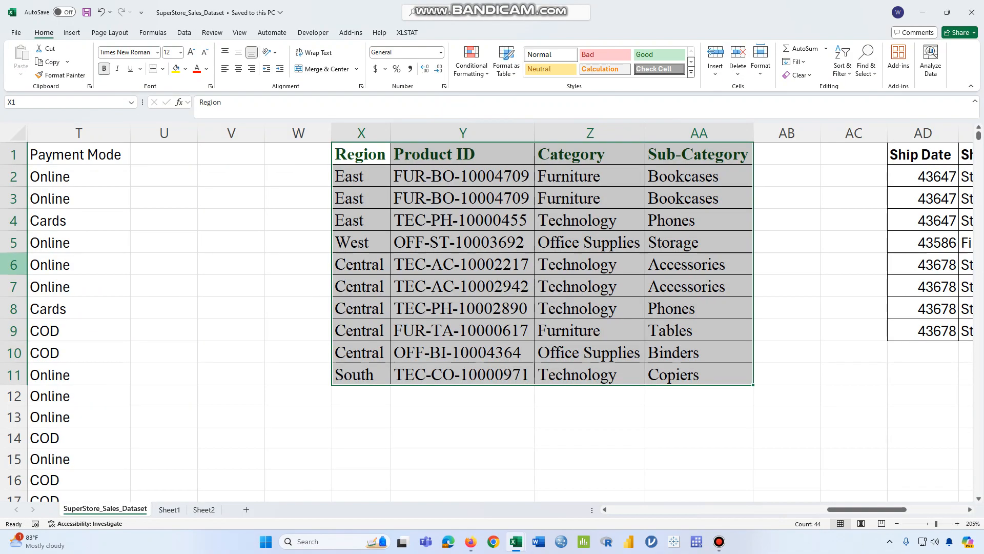
Examine the sales dataset's first-row column headers, including Order ID, Order Date, Ship Date and Customer ID
drag(867, 510, 647, 509)
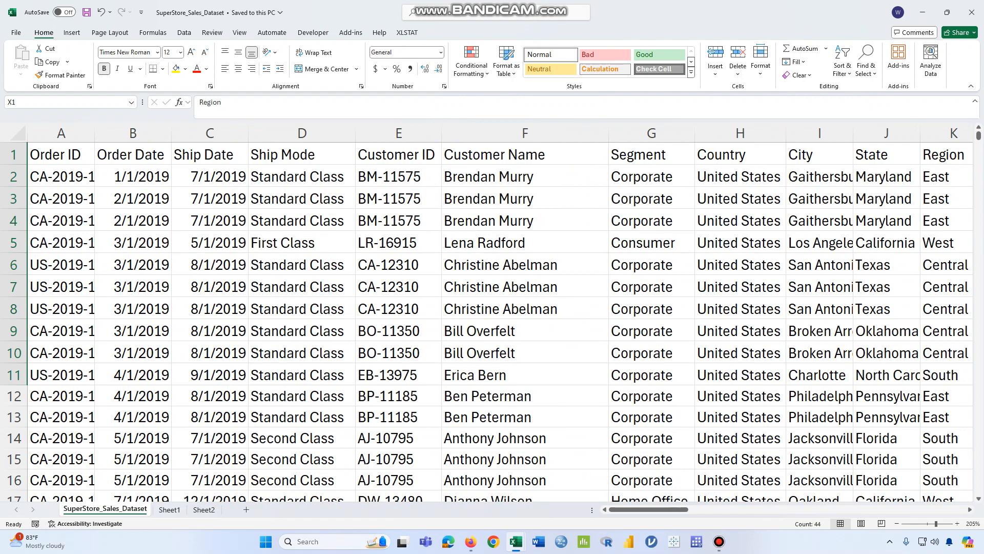
scroll(493, 318, down, 9)
scroll(492, 317, up, 3)
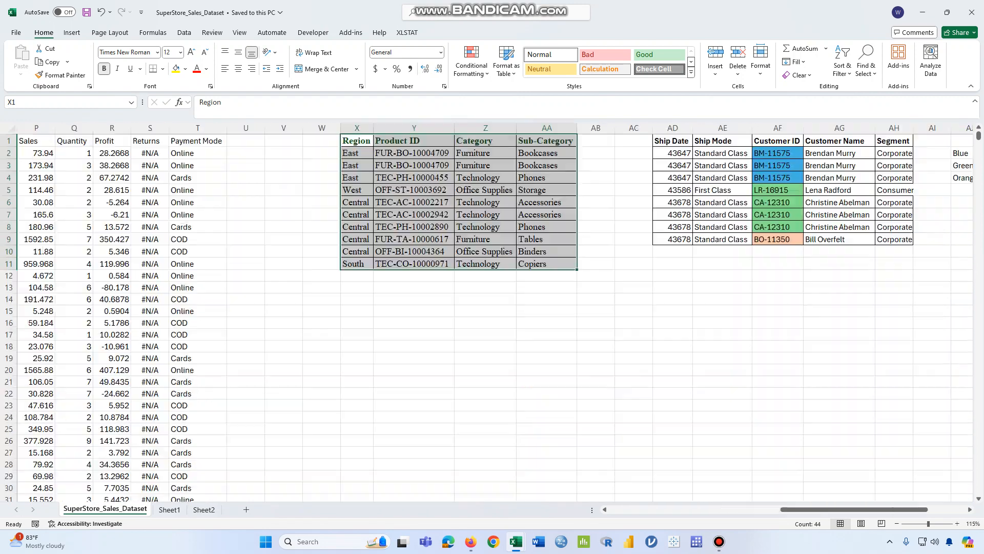
scroll(493, 312, up, 7)
drag(874, 510, 646, 510)
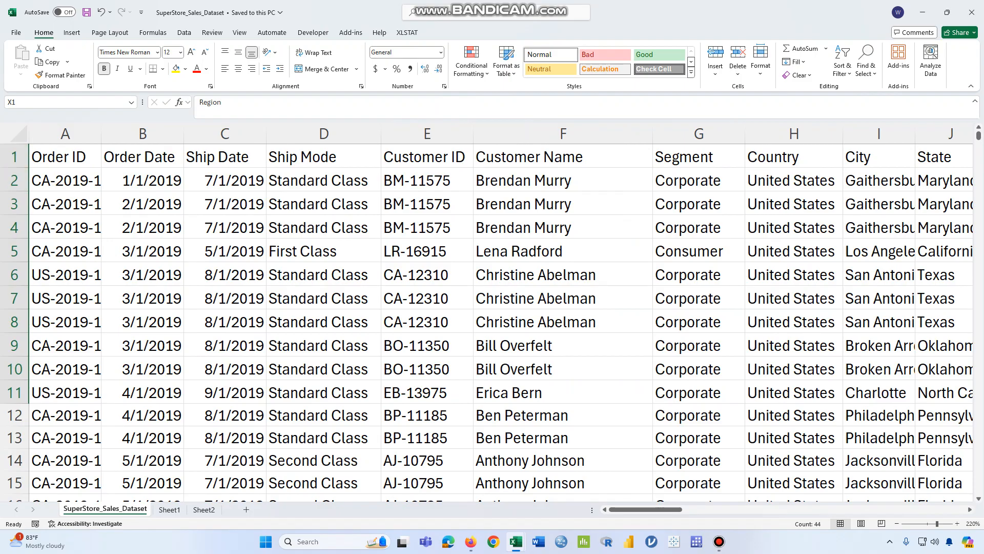
click(65, 157)
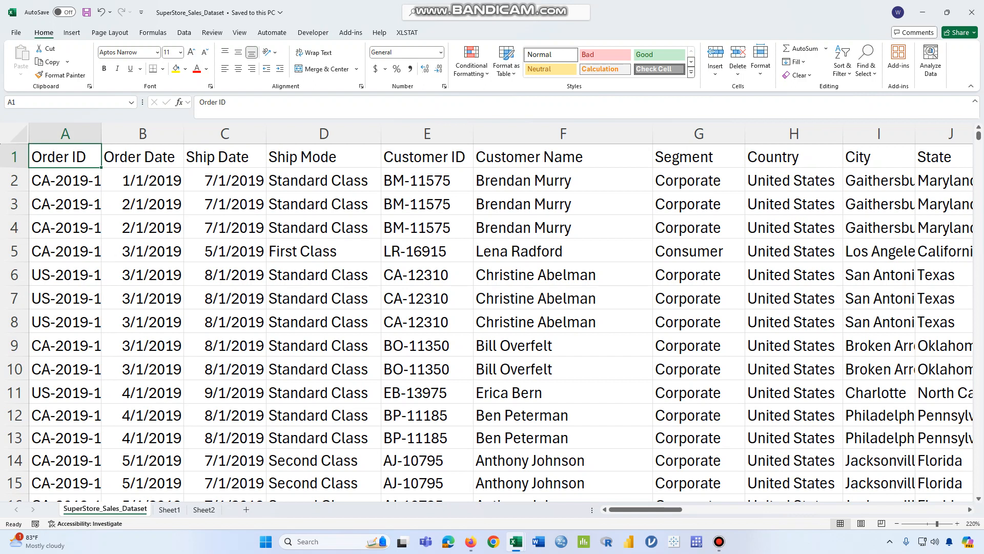
click(143, 157)
click(224, 157)
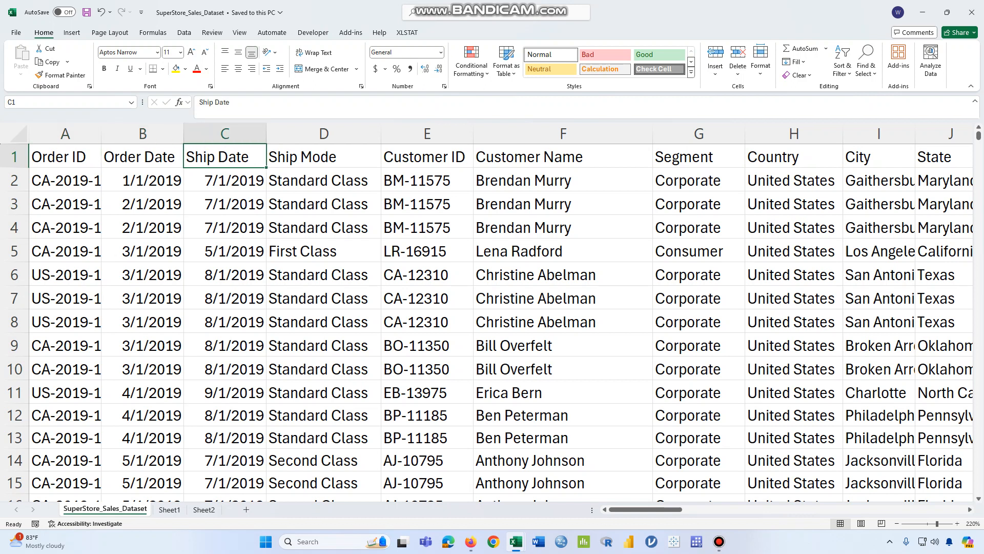
click(427, 157)
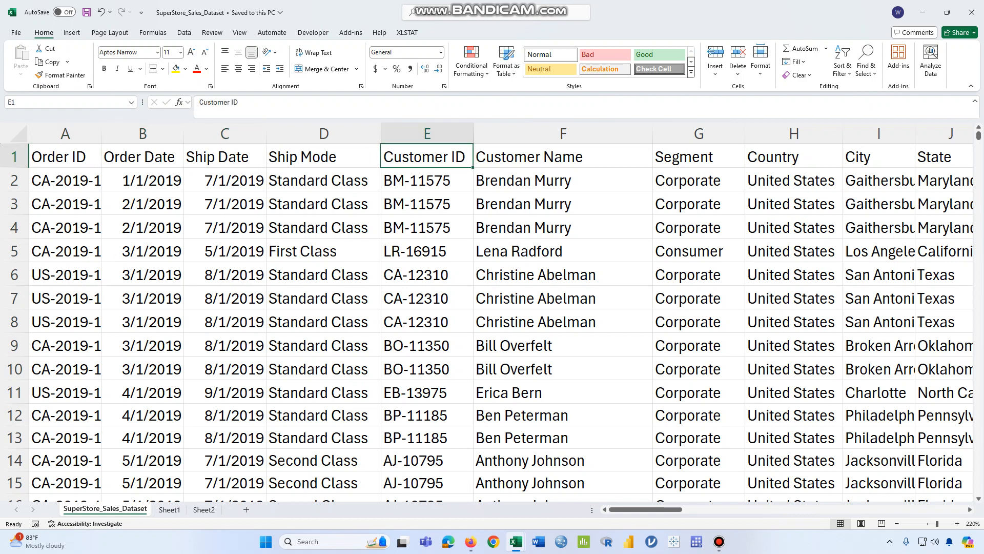
Look through the order records down the rows and across to the product and payment columns
mouse_move(646, 509)
mouse_down()
mouse_move(738, 509)
mouse_move(645, 509)
mouse_up()
scroll(493, 318, down, 3)
scroll(492, 318, down, 6)
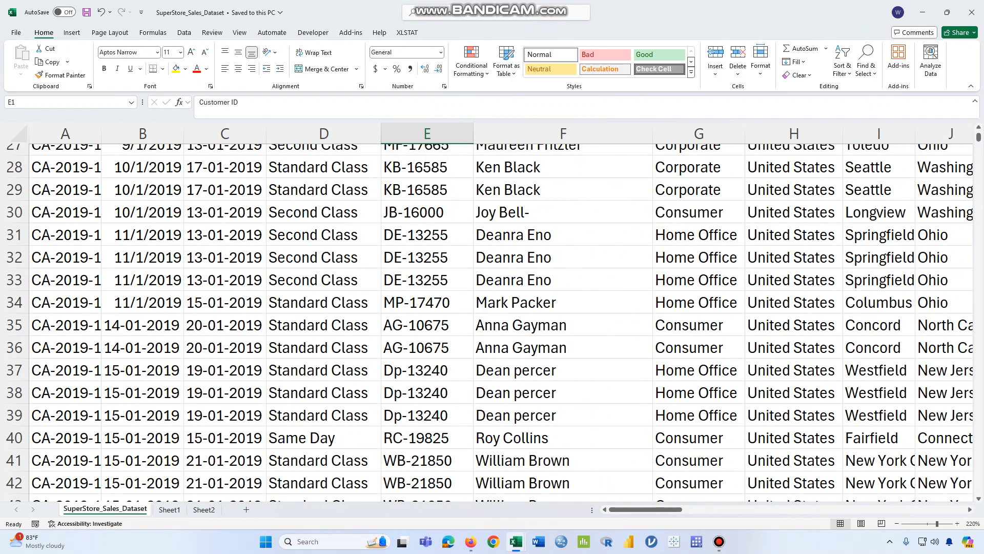
scroll(492, 318, down, 5)
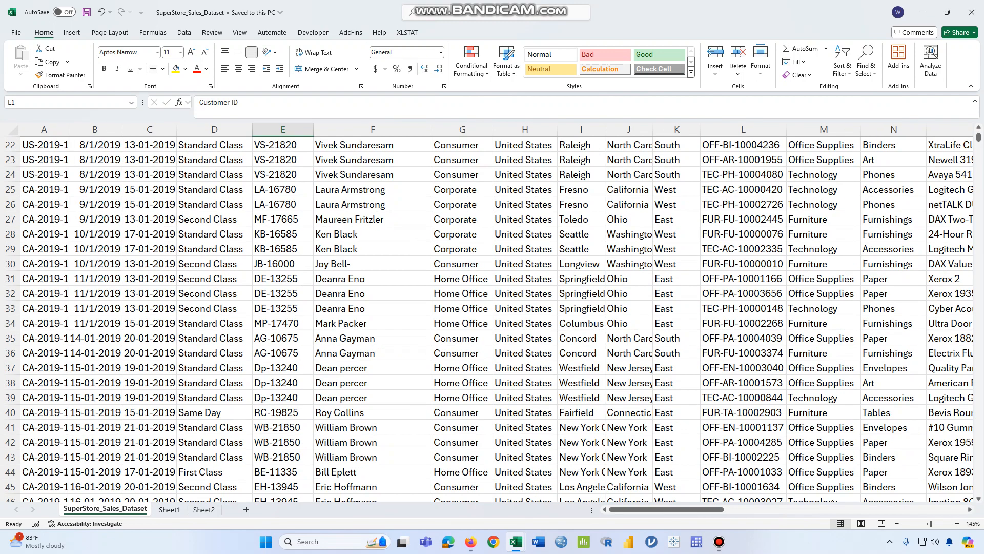
scroll(492, 317, down, 5)
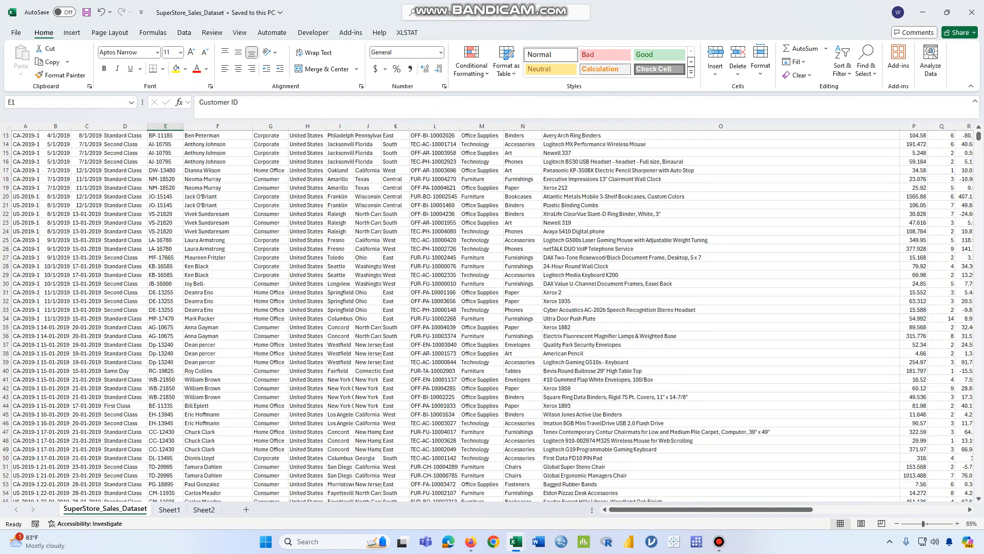
scroll(492, 318, down, 2)
scroll(492, 318, up, 1)
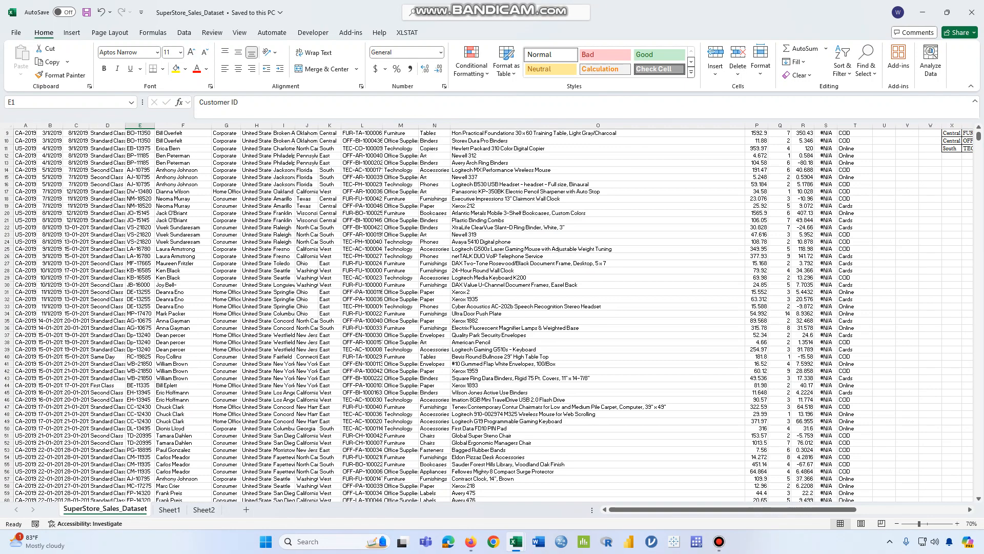
scroll(492, 317, up, 6)
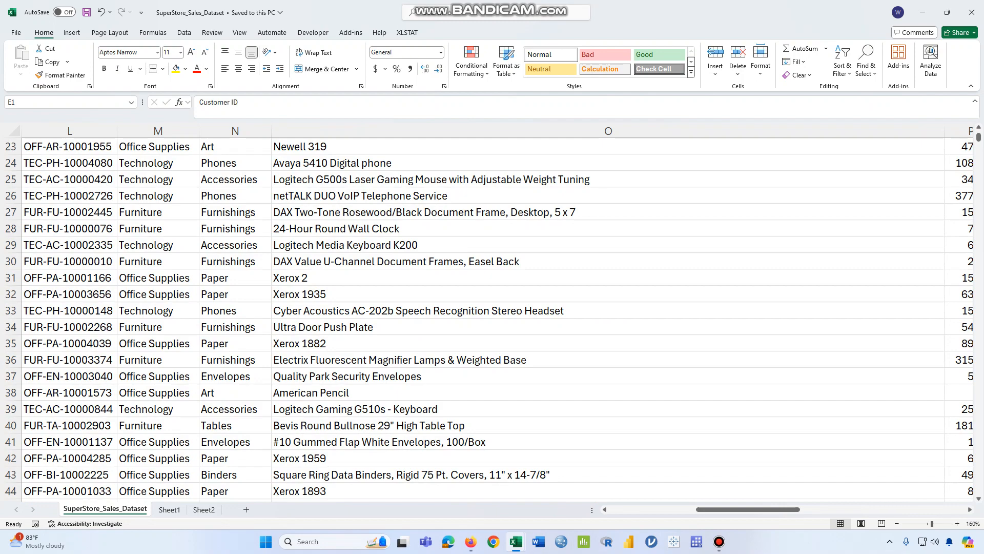
Look over the contents of the worksheets Sheet1 and Sheet2, ending on Sheet1
key(ctrl+Page_Down)
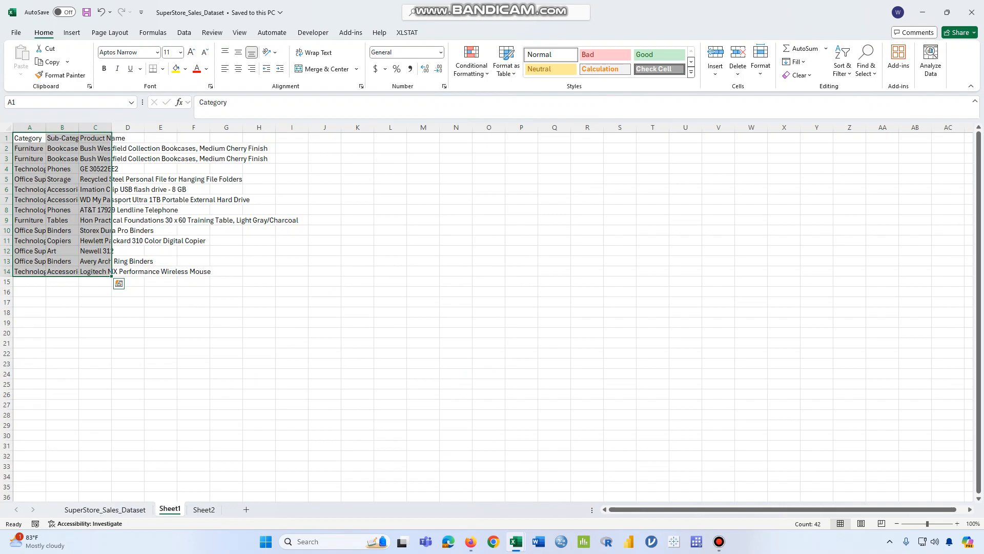
key(ctrl+Page_Down)
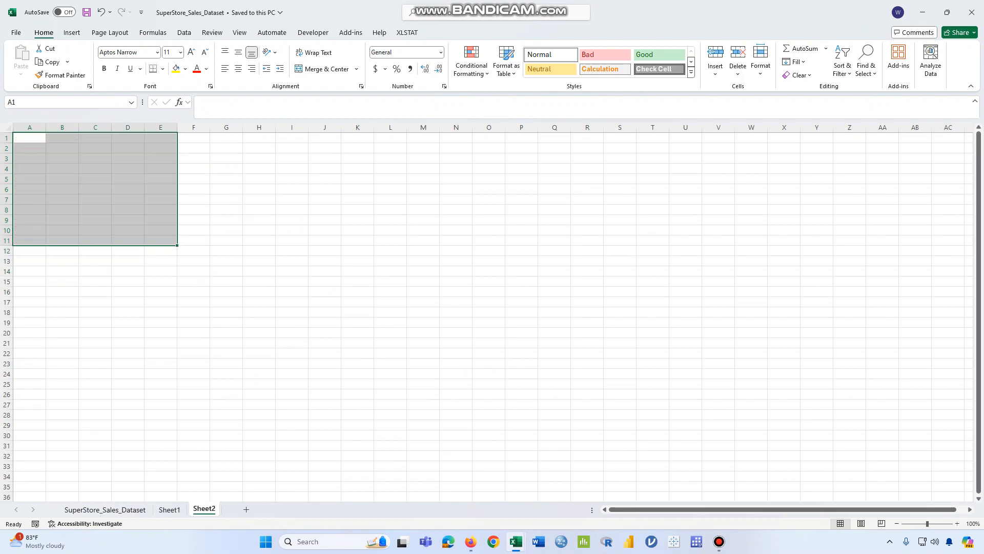
click(62, 158)
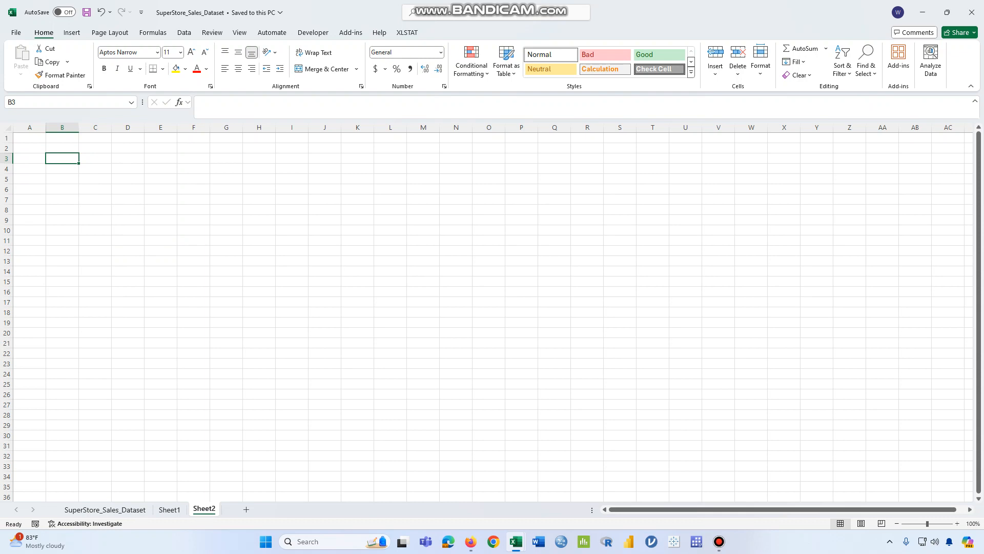
click(29, 138)
click(169, 509)
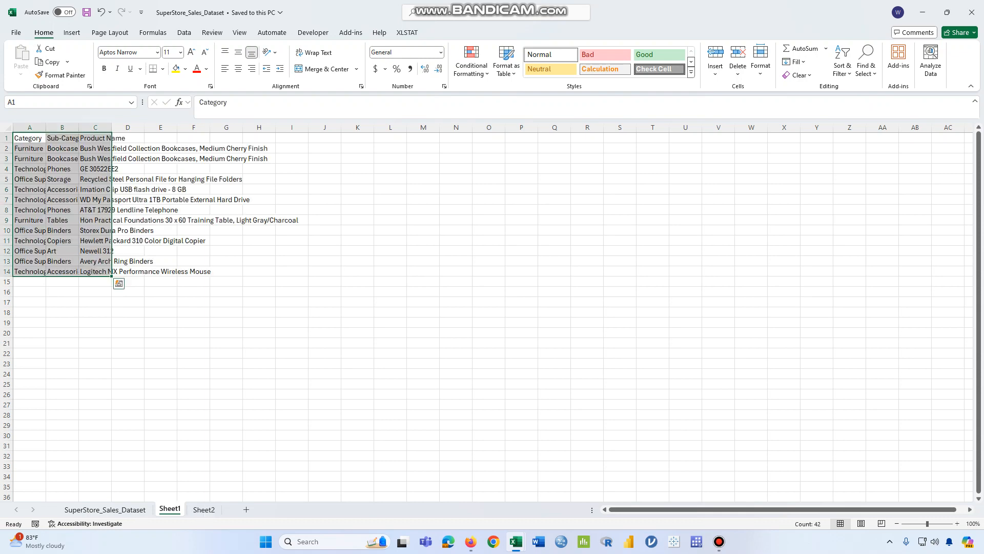
Enter the heading Category in cell J1 of Sheet1
drag(29, 138, 62, 261)
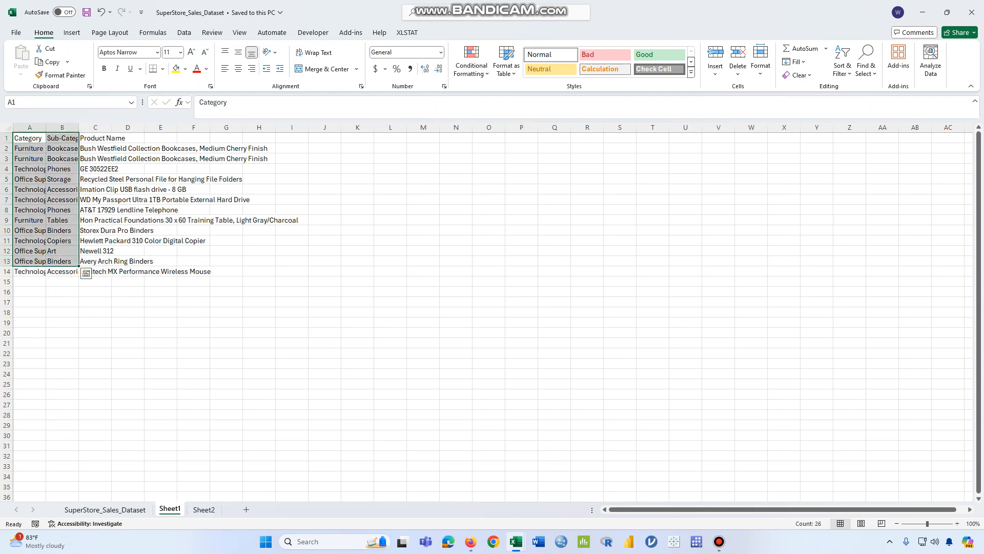
click(292, 137)
click(325, 138)
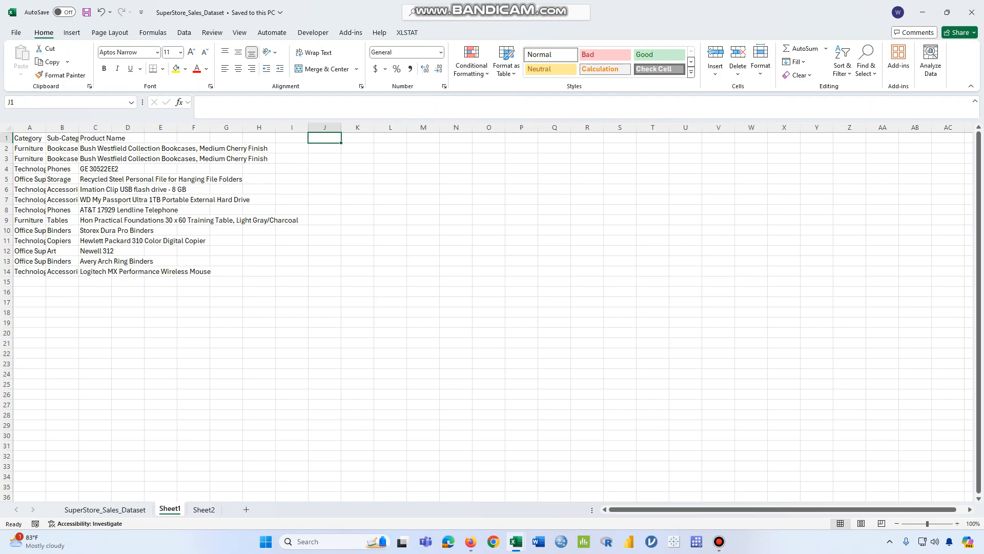
text(Cal)
text(tegory)
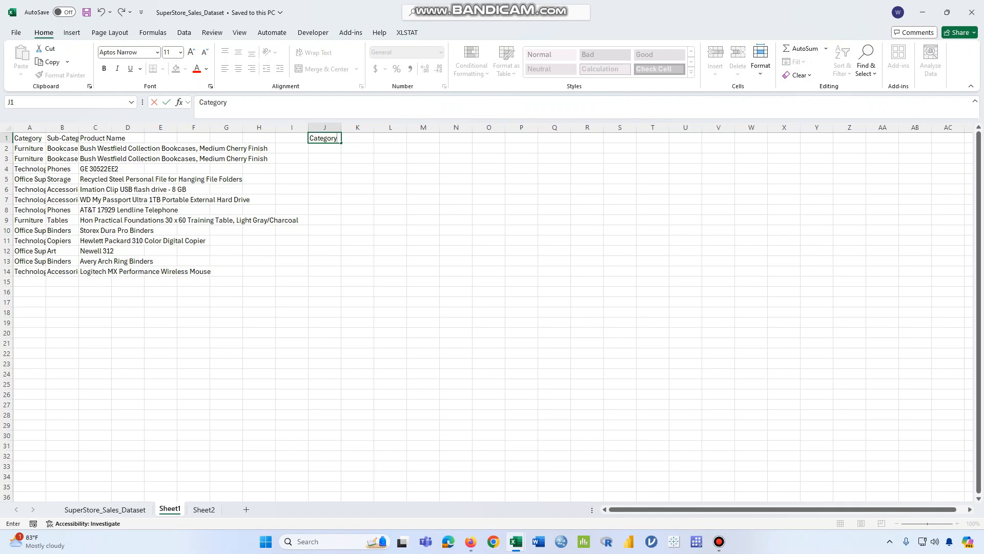
Cut the range A1:F10, from Order ID to Customer Name, on the SuperStore_Sales_Dataset worksheet
click(105, 510)
drag(749, 509, 660, 509)
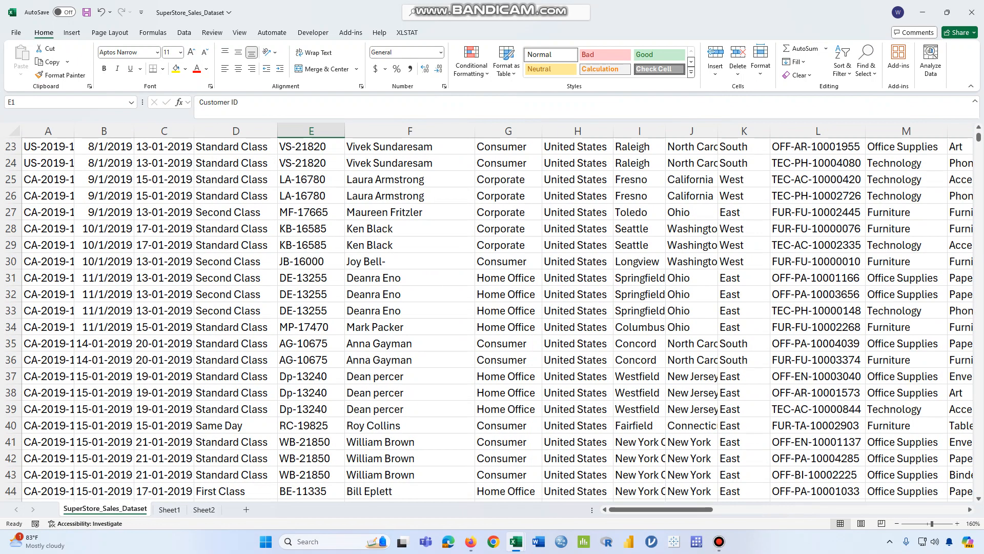
scroll(493, 318, up, 7)
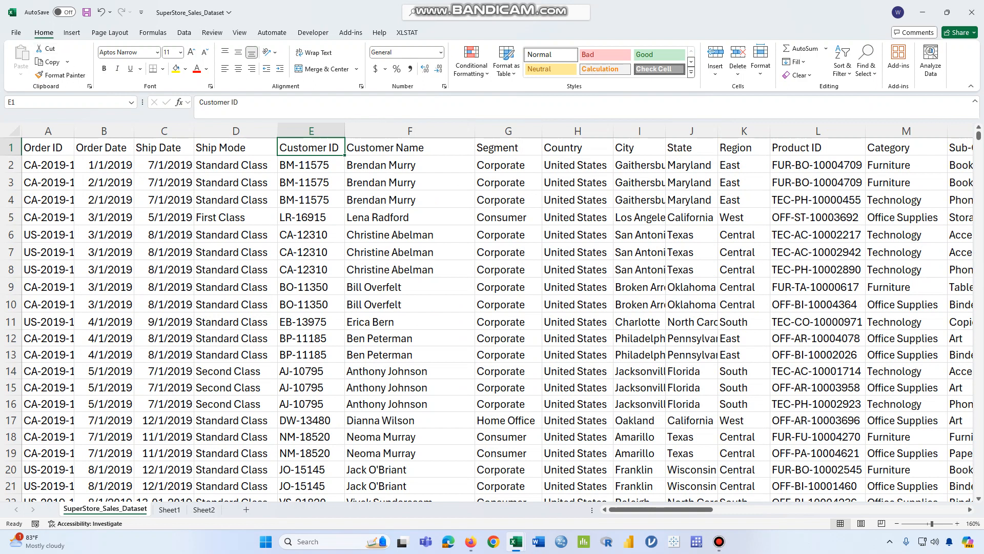
drag(48, 147, 410, 287)
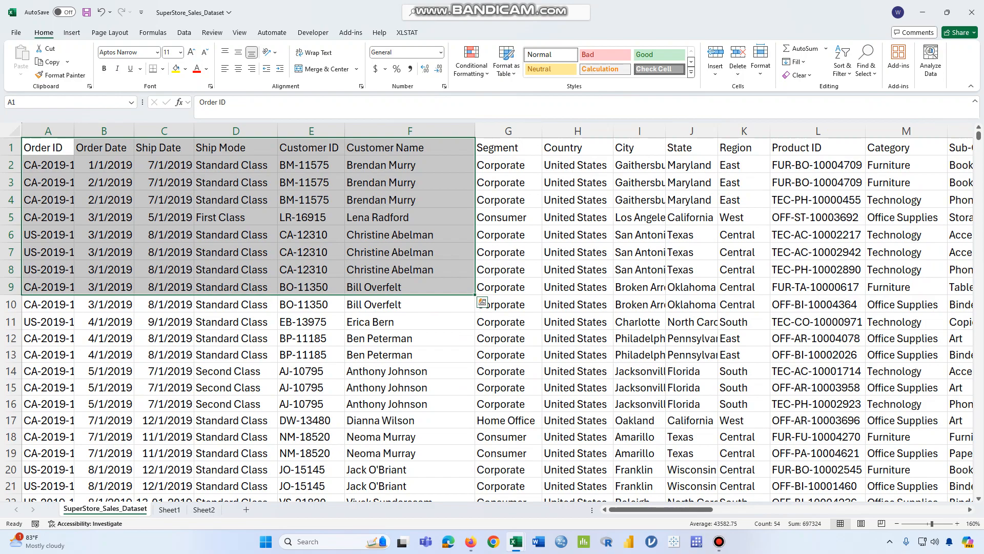
click(482, 302)
drag(48, 148, 410, 304)
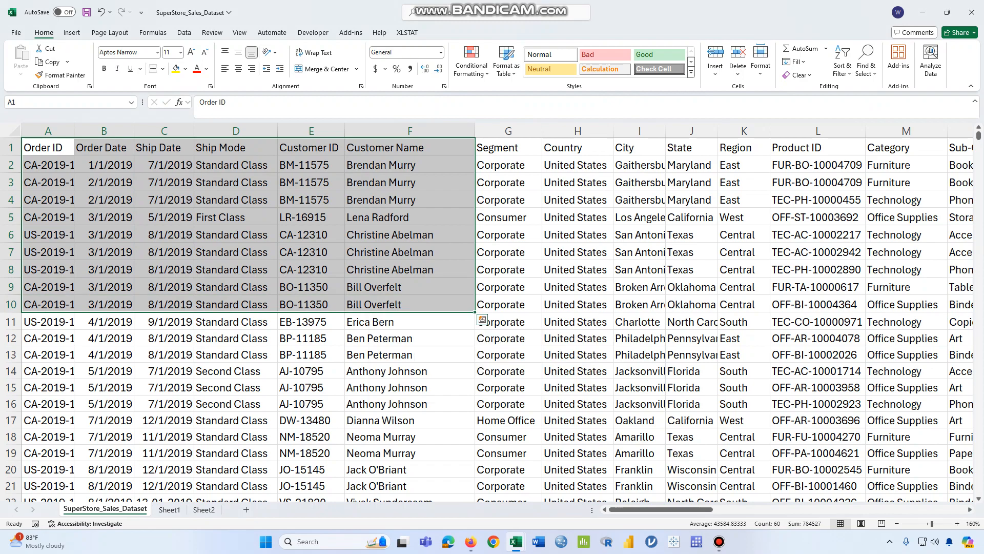
click(46, 49)
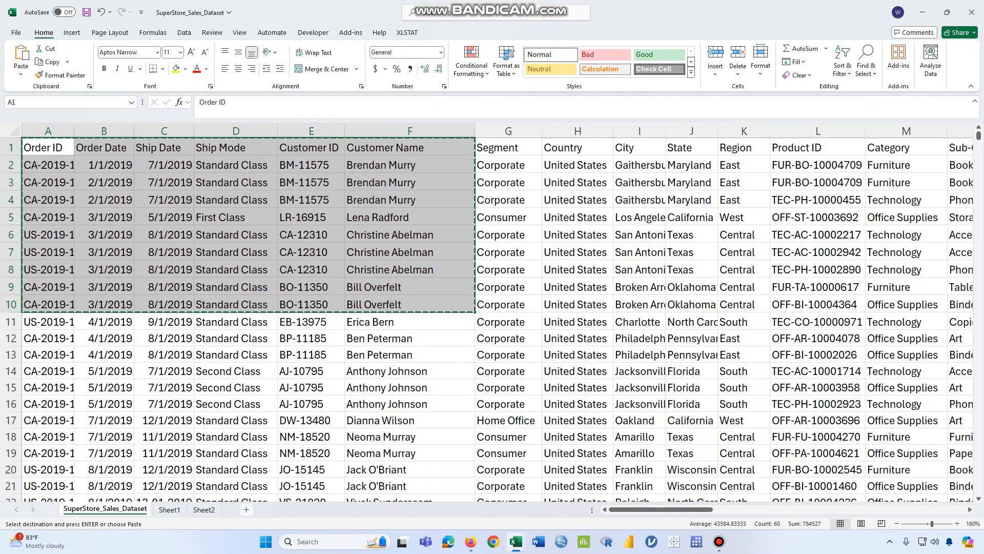
Paste the cut range at A1 of a new worksheet and autofit the width of column A
click(246, 510)
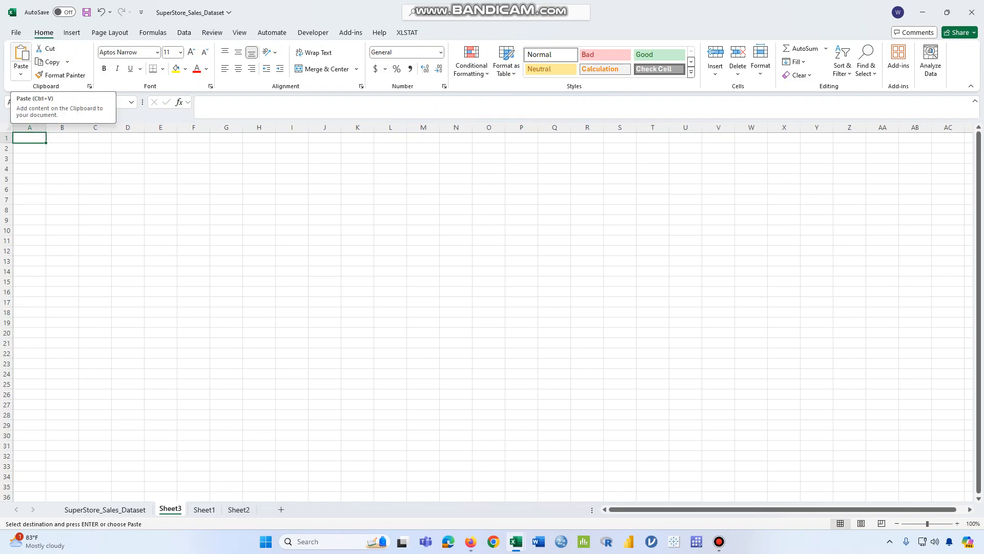
click(21, 56)
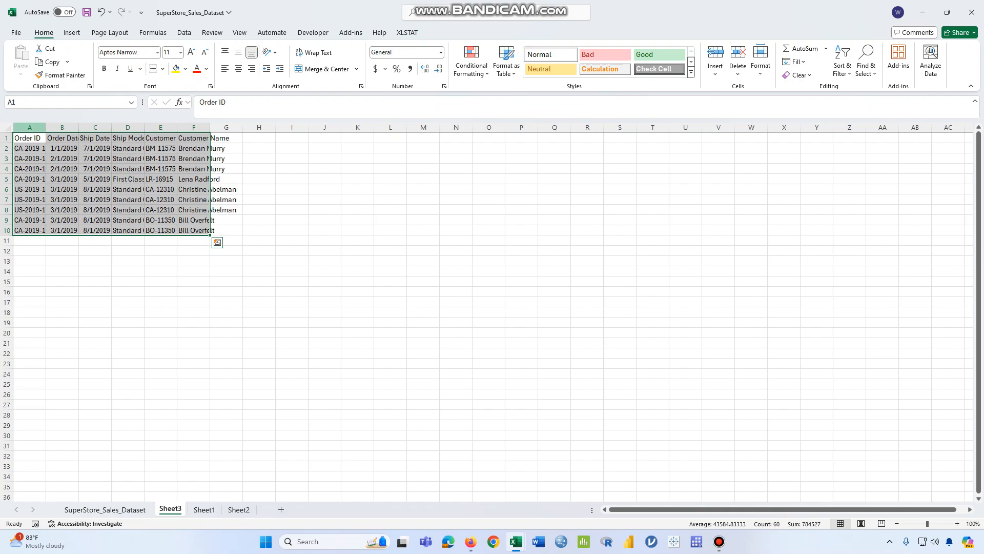
double_click(46, 127)
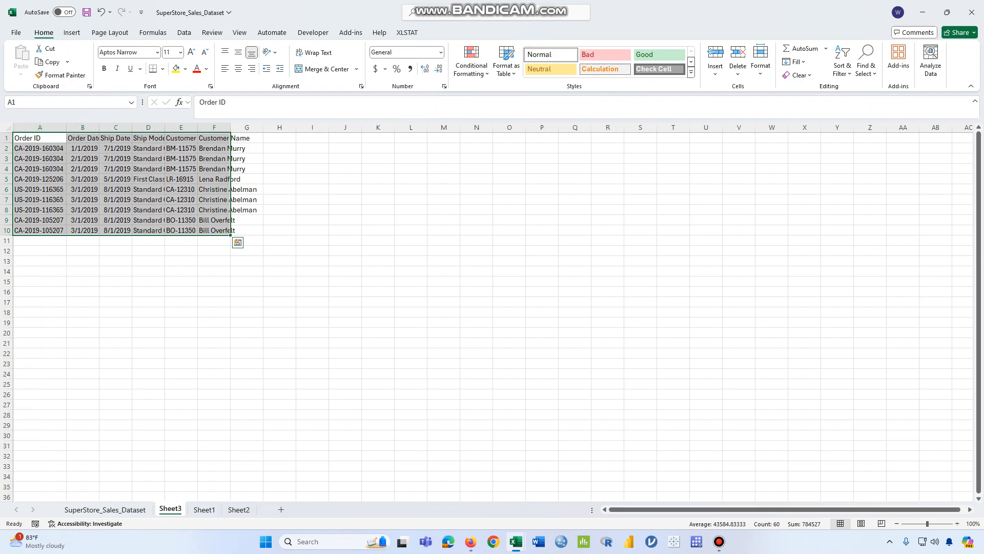
Compare the source range A1:F10 in SuperStore_Sales_Dataset with Sheet3, and look over Sheet2 and Sheet1
click(106, 509)
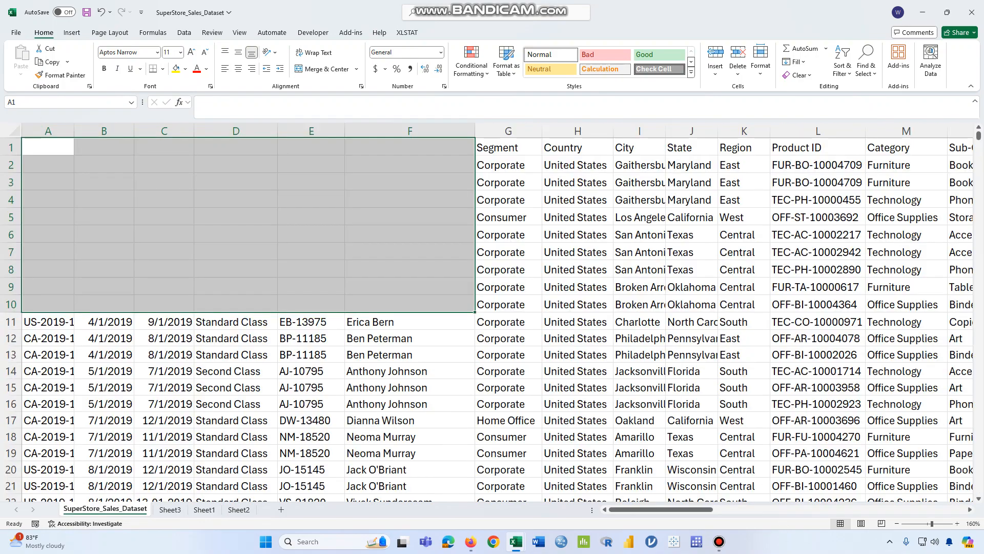
click(311, 251)
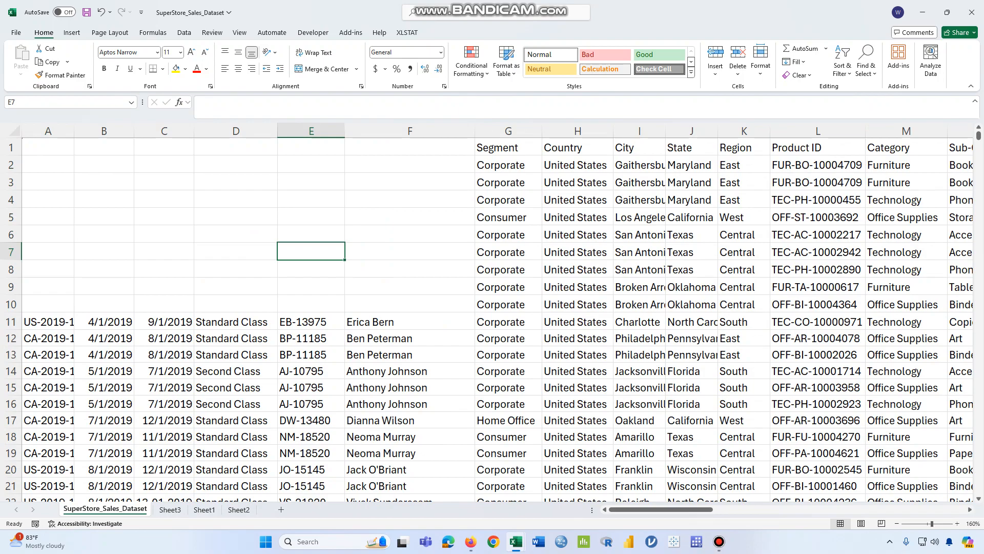
click(170, 509)
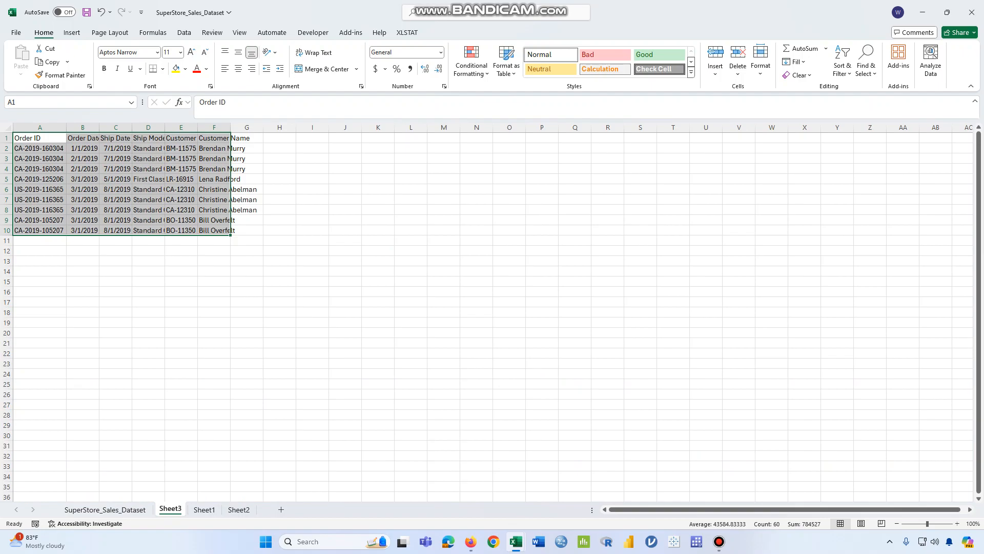
click(105, 509)
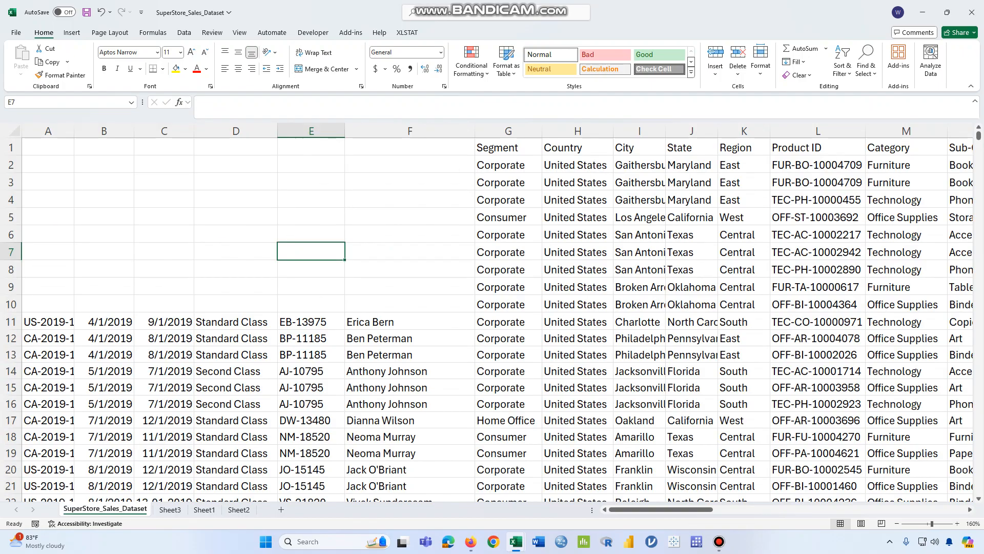
click(48, 147)
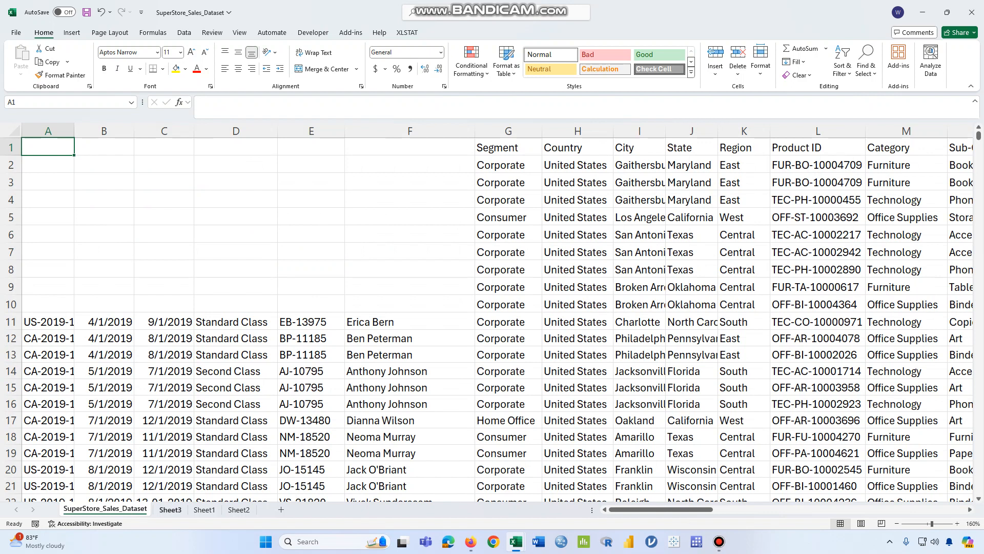
click(239, 509)
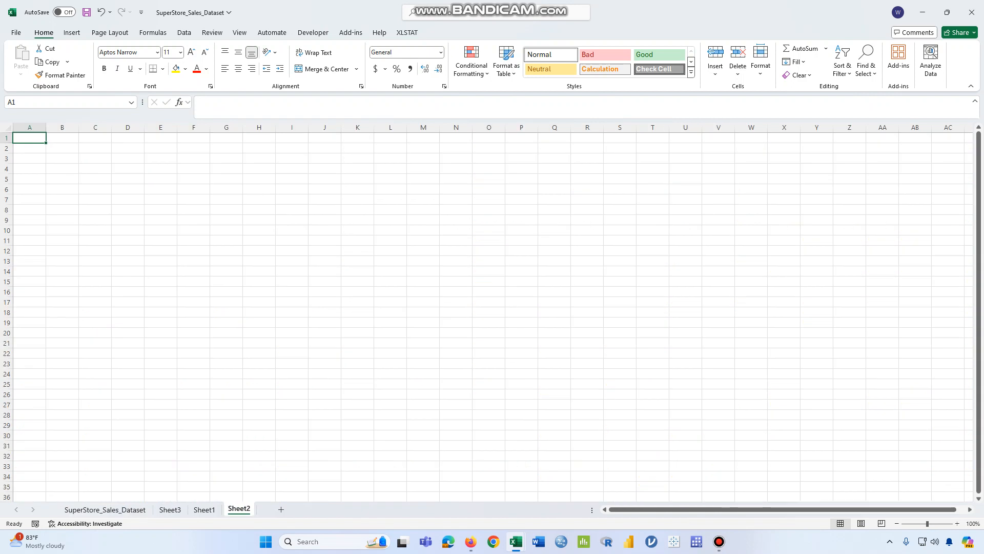
click(204, 509)
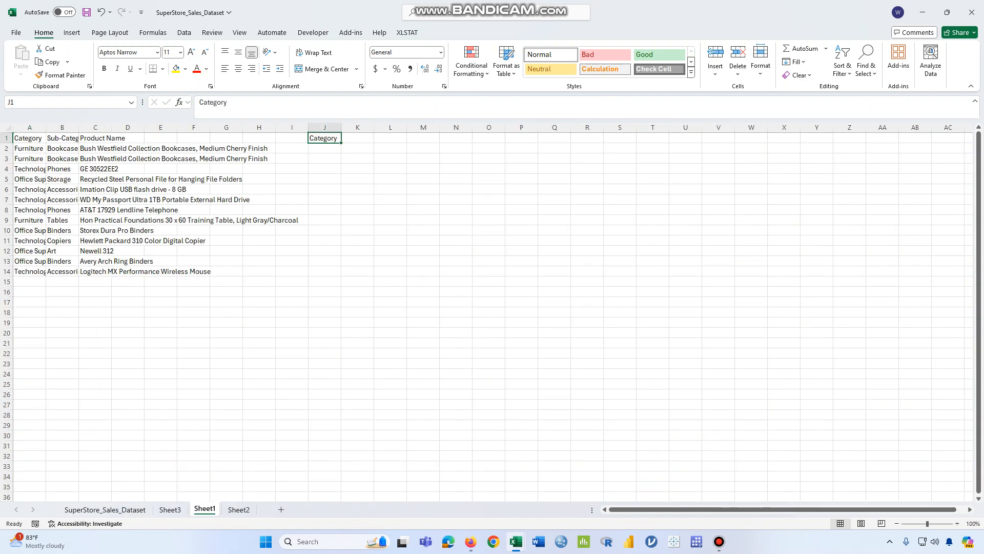
Copy the order data in A1:F10 of Sheet3
click(169, 509)
drag(40, 138, 214, 230)
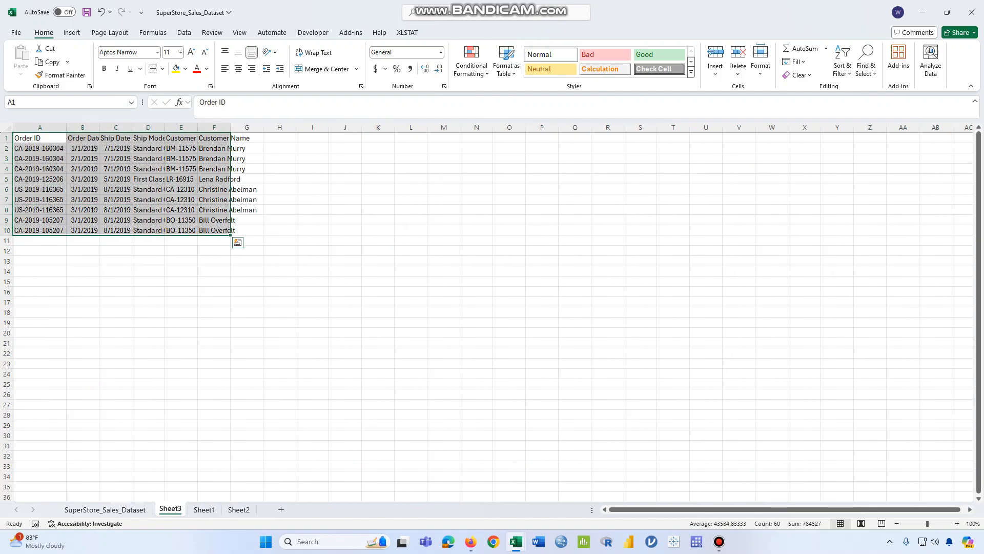
key(ctrl+c)
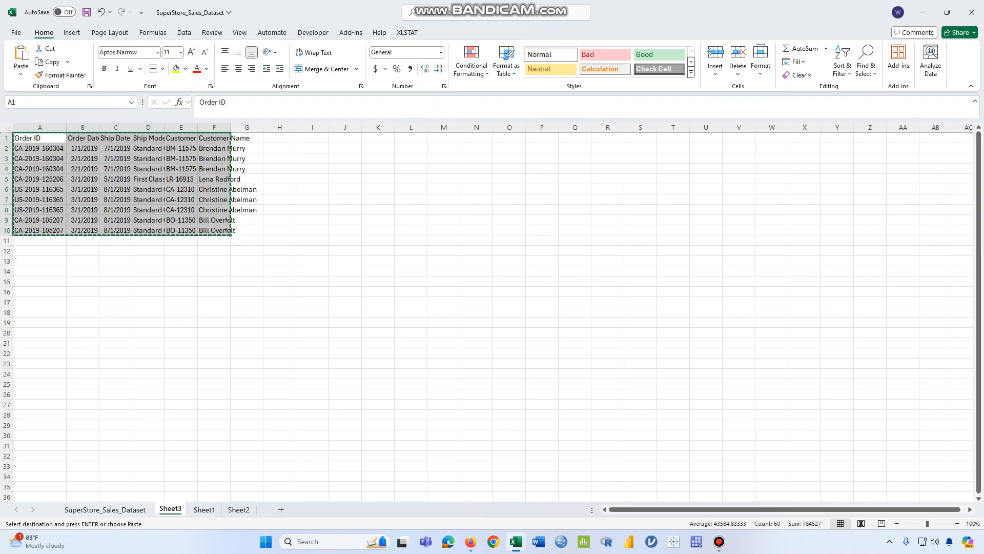
drag(40, 138, 214, 230)
drag(39, 138, 214, 230)
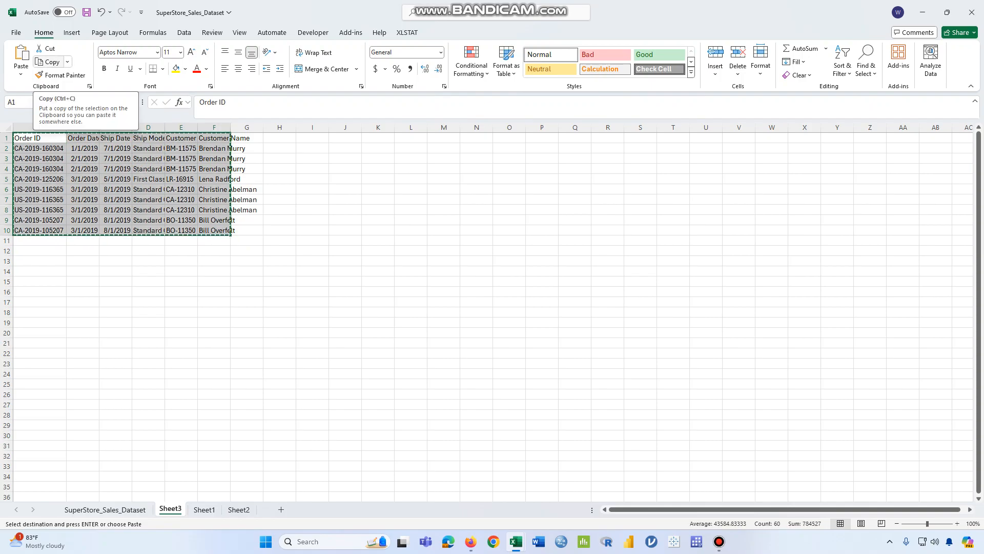
click(48, 62)
Paste the copied order data at A1 of SuperStore_Sales_Dataset and compare it with Sheet3
click(105, 510)
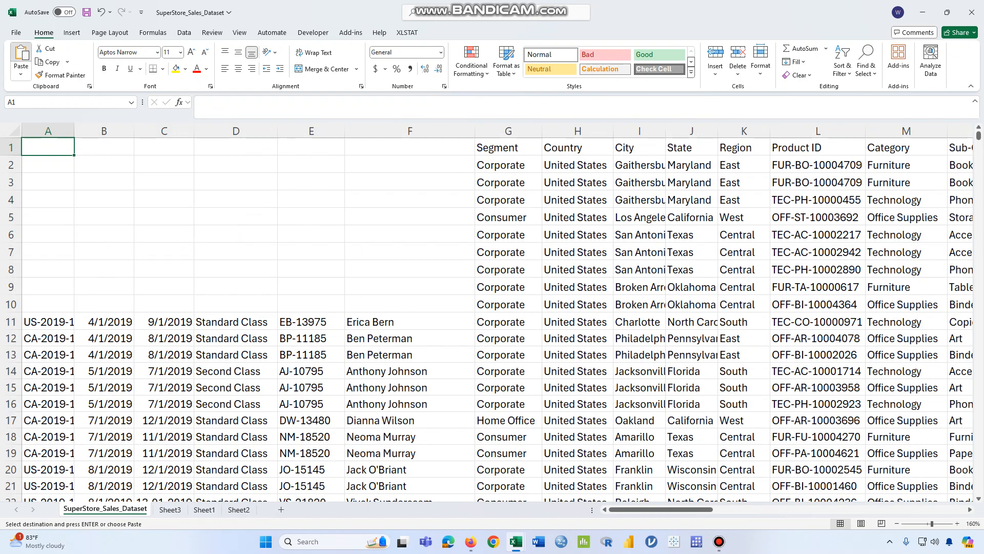
click(21, 57)
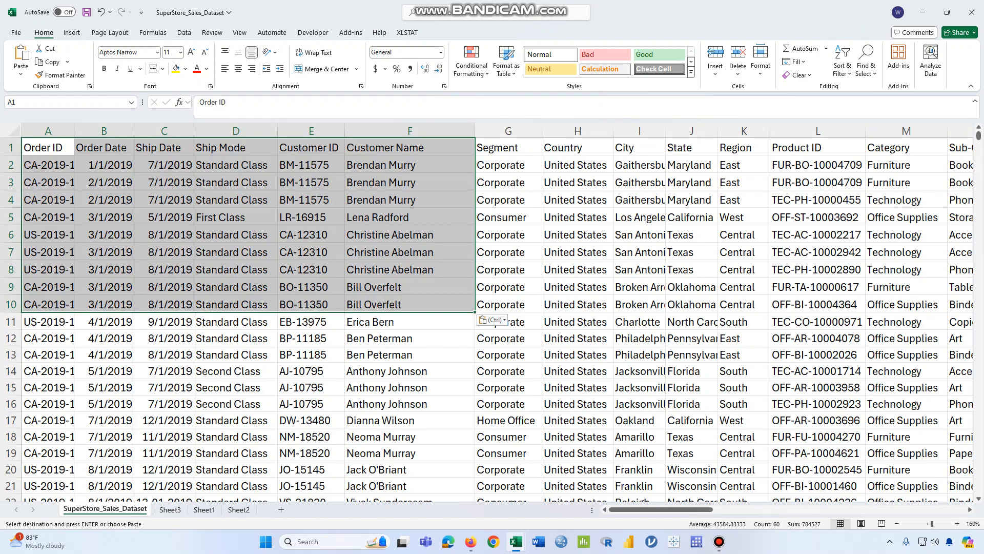
click(170, 509)
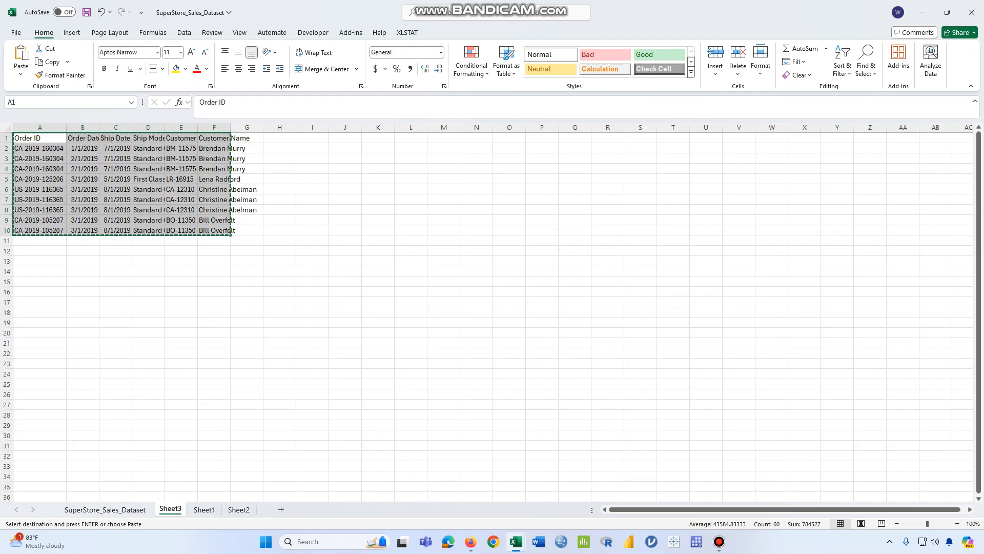
click(105, 509)
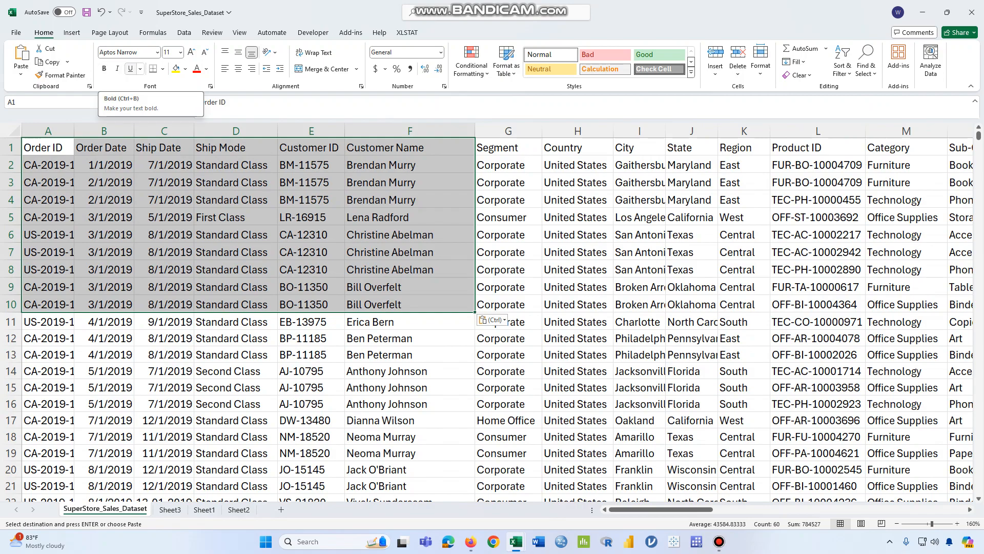
Make the column headers in A1:F1, from Order ID to Customer Name, bold
drag(46, 148, 451, 148)
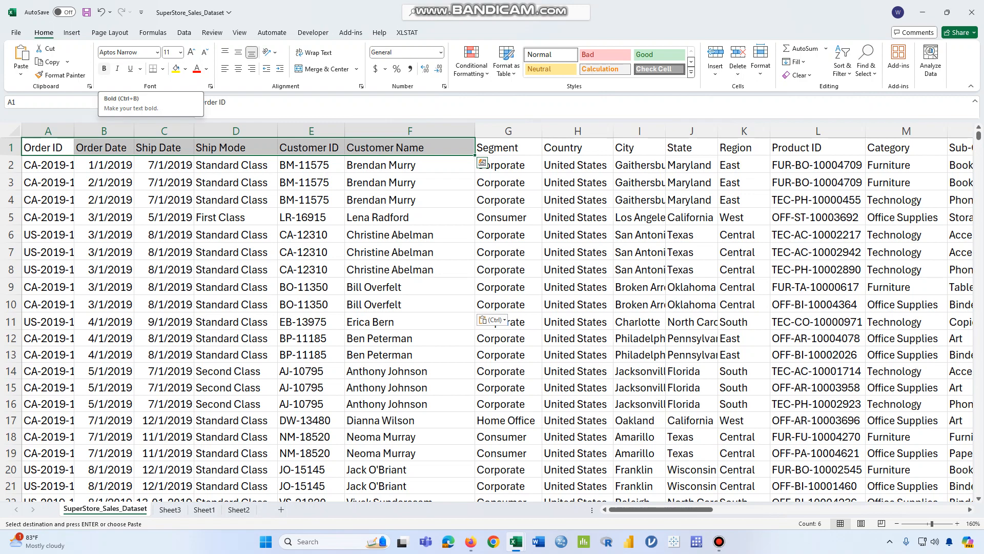
click(104, 68)
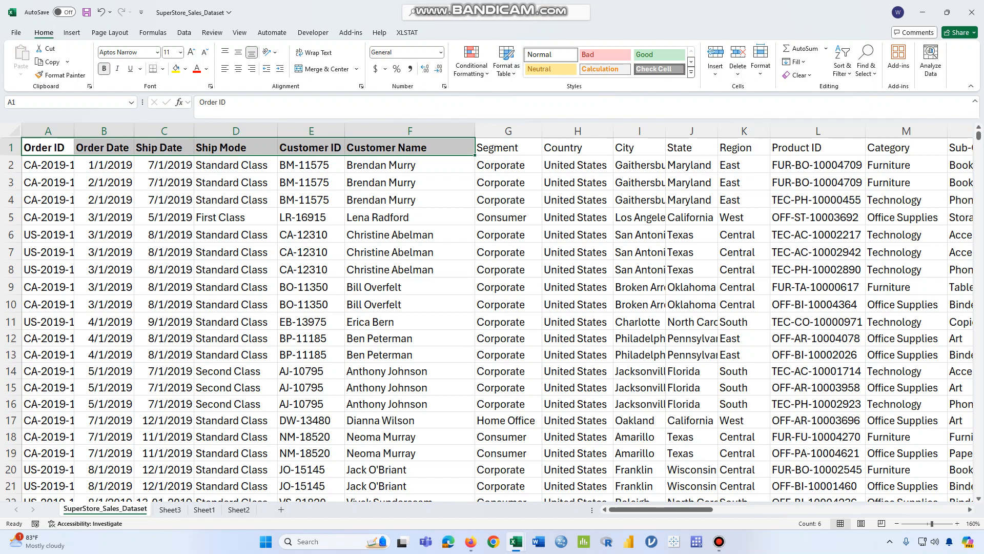
Try italic and underline on the column headers in A1:F1, and remove both formats
scroll(482, 163, up, 3)
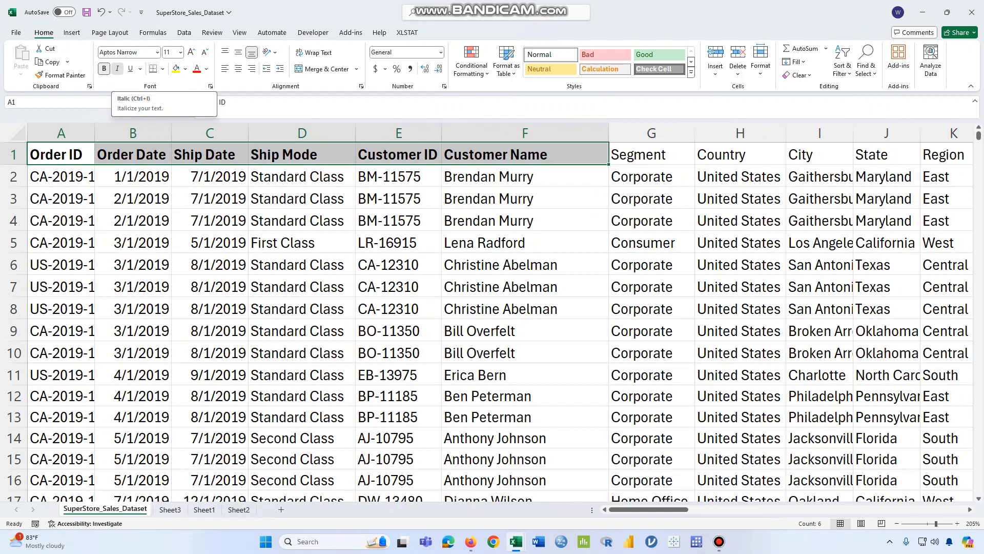
click(117, 69)
click(130, 68)
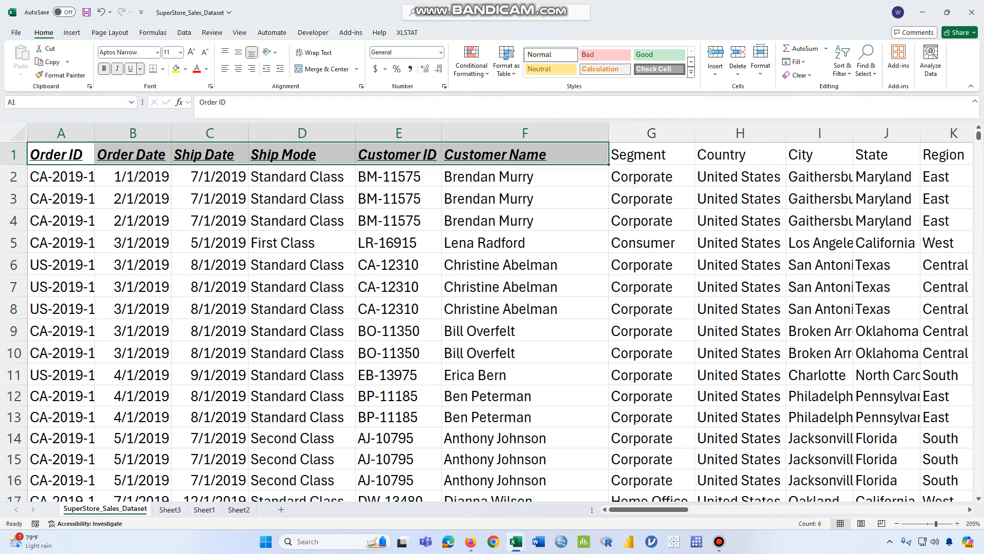
click(130, 68)
key(ctrl+i)
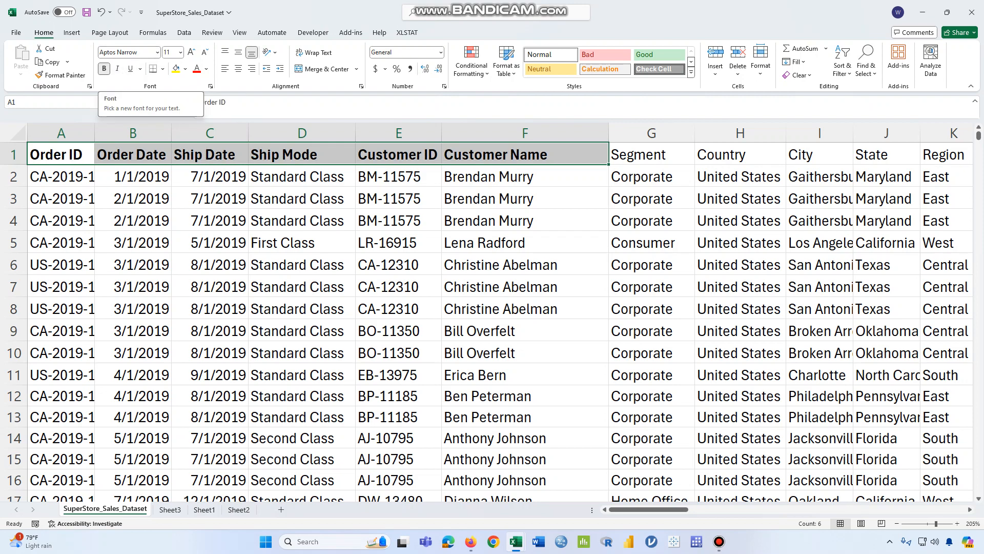
Extend the selection to A1:F11 and set its font to Times New Roman
key(shift+Down)
key(shift+Down)
key(shift+Down)
key(shift+Down)
key(shift+Down)
key(shift+Down)
key(shift+Down)
key(shift+Down)
key(shift+Down)
key(shift+Down)
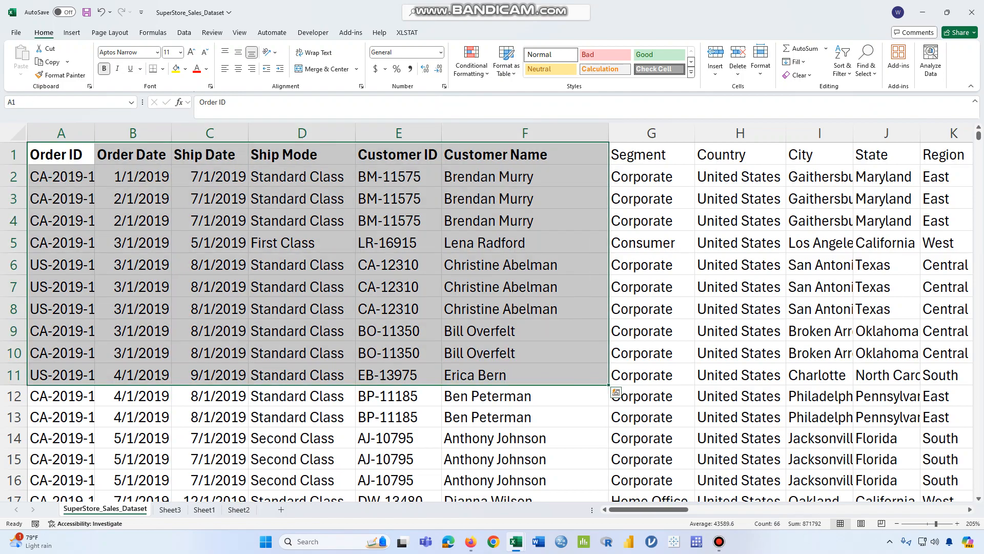
click(158, 52)
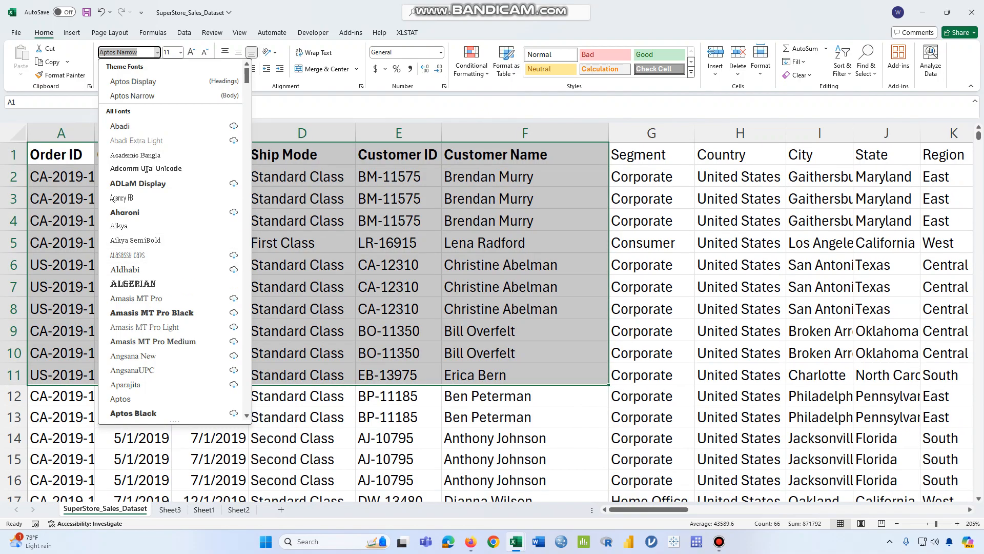
text(Times New Roman)
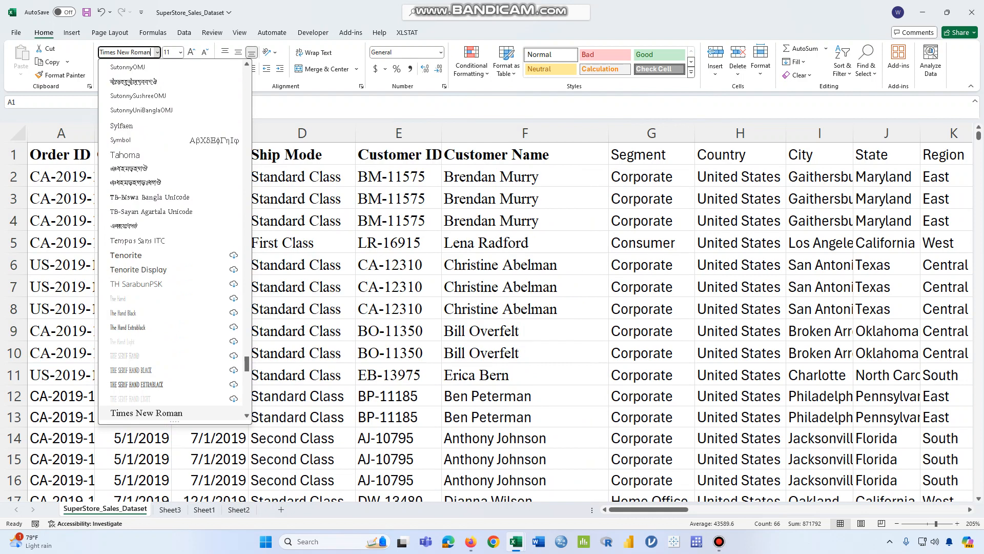
key(Return)
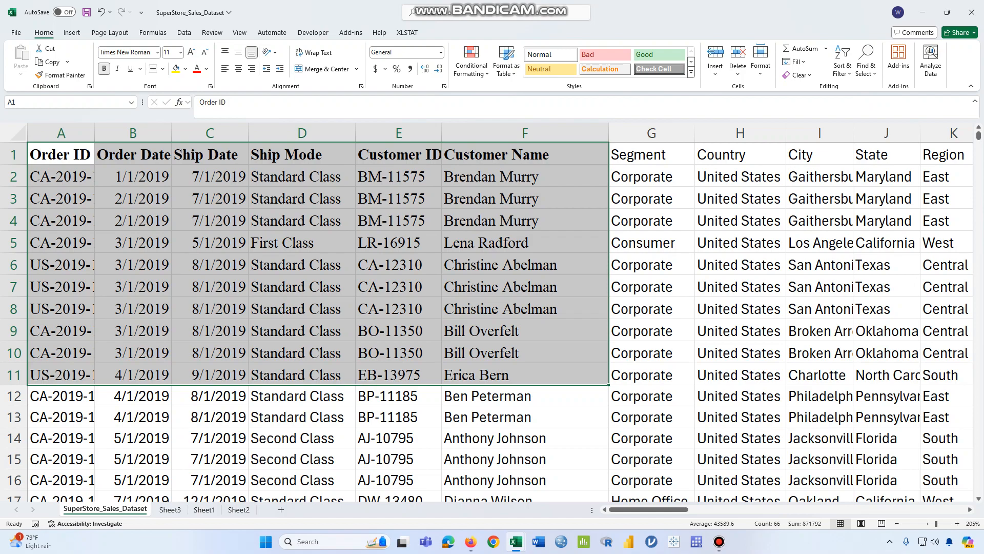
Set the font size of A1:F11 to 12
drag(61, 154, 528, 375)
click(180, 52)
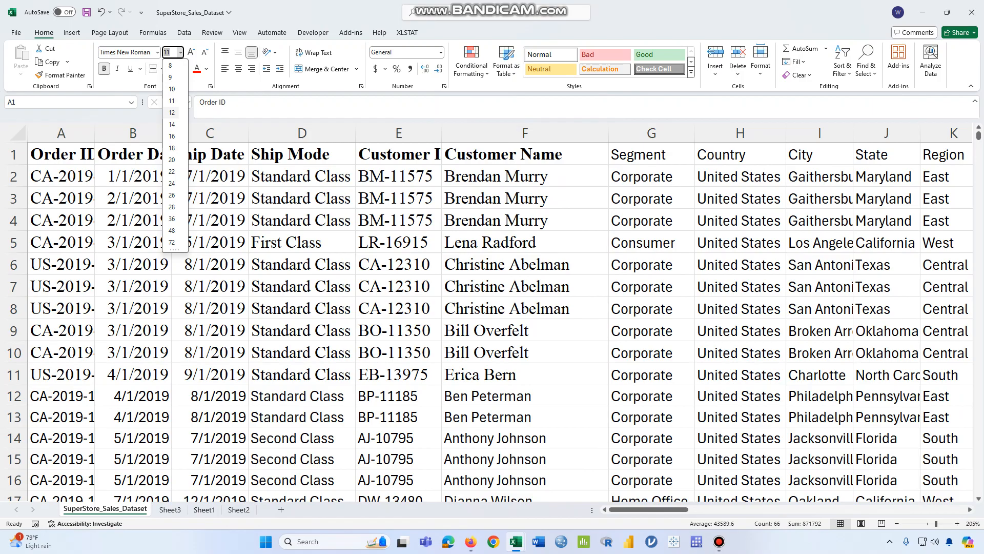
click(172, 112)
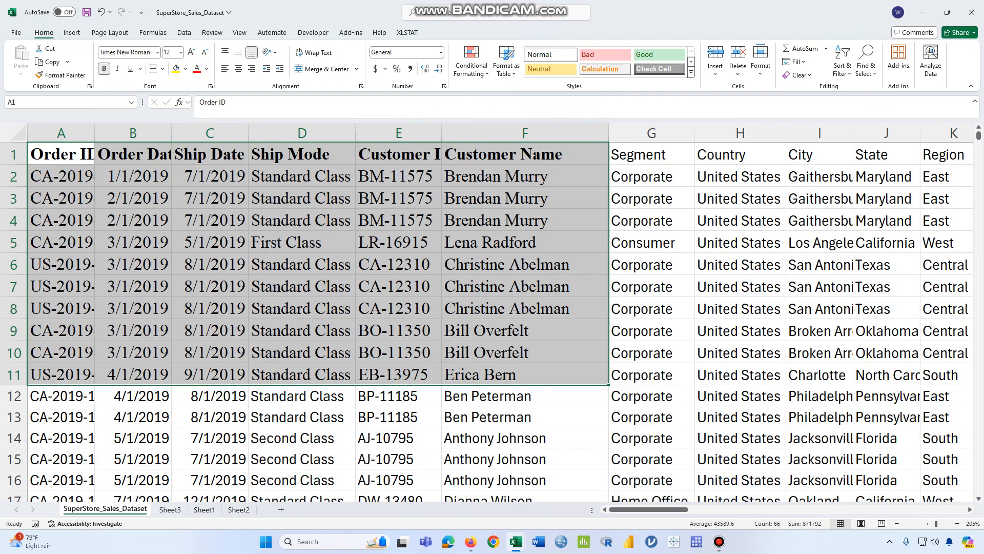
Apply all borders to the range A1:F12
drag(51, 154, 525, 397)
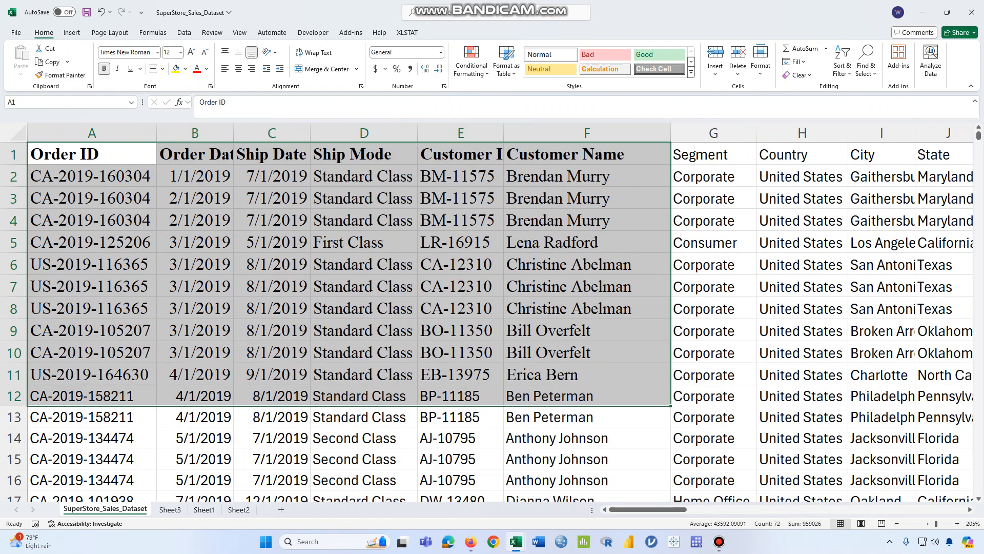
click(163, 69)
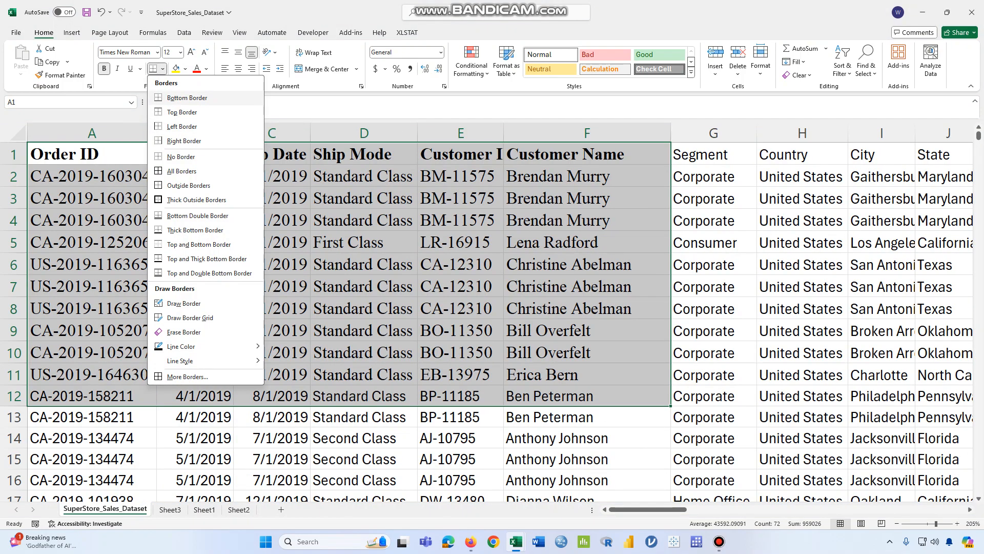
click(182, 171)
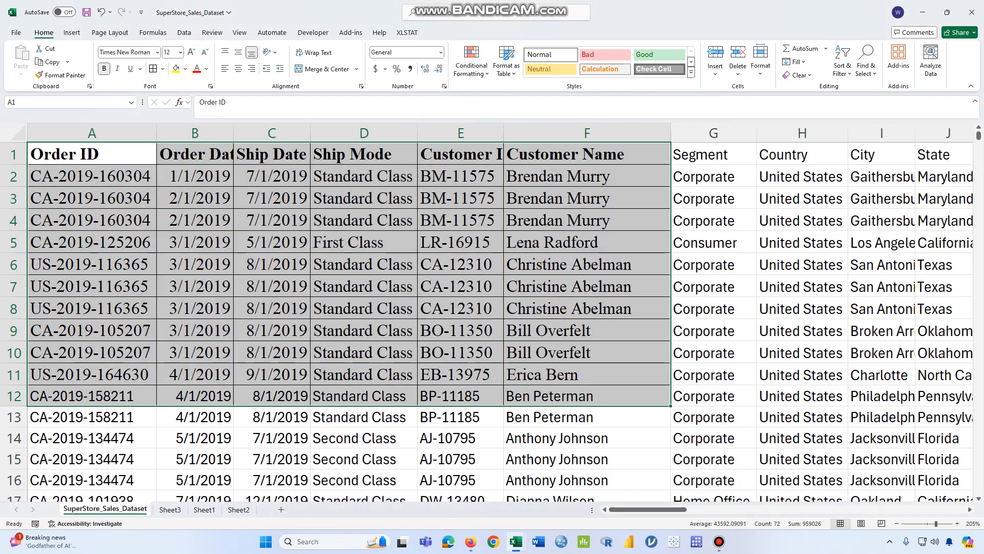
drag(93, 154, 587, 396)
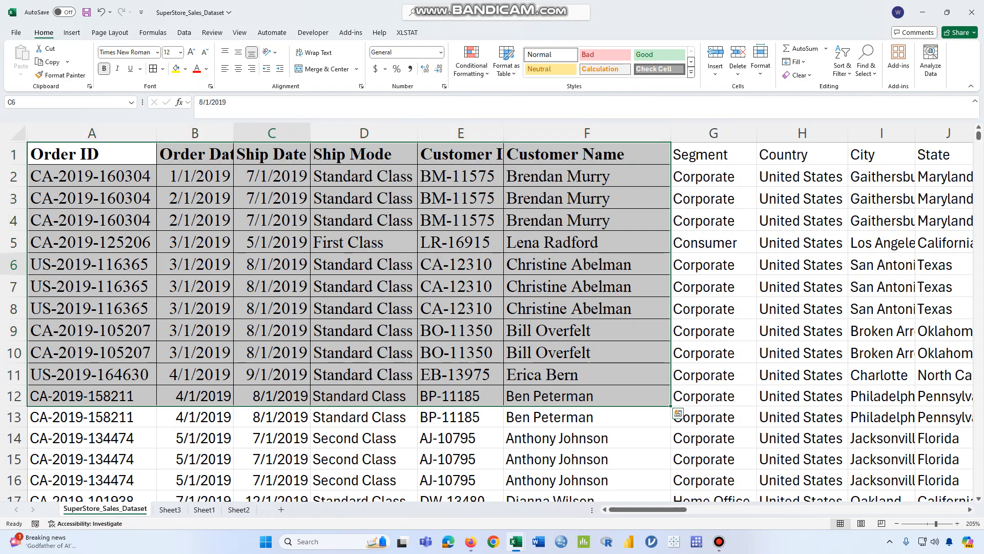
click(272, 264)
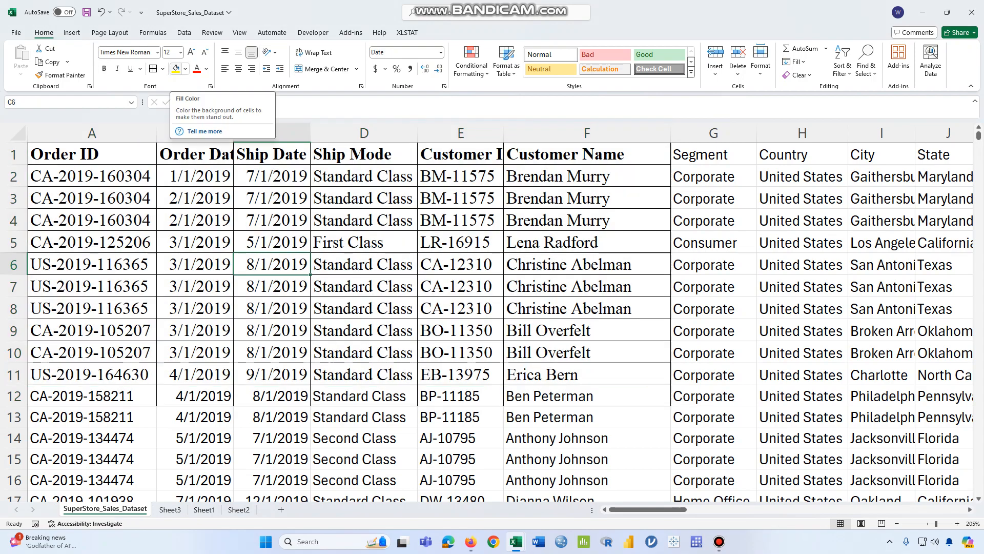
Fill A2:F2 with a medium blue and A3:F3 with a lighter blue
click(92, 198)
click(92, 177)
drag(93, 176, 587, 176)
click(185, 69)
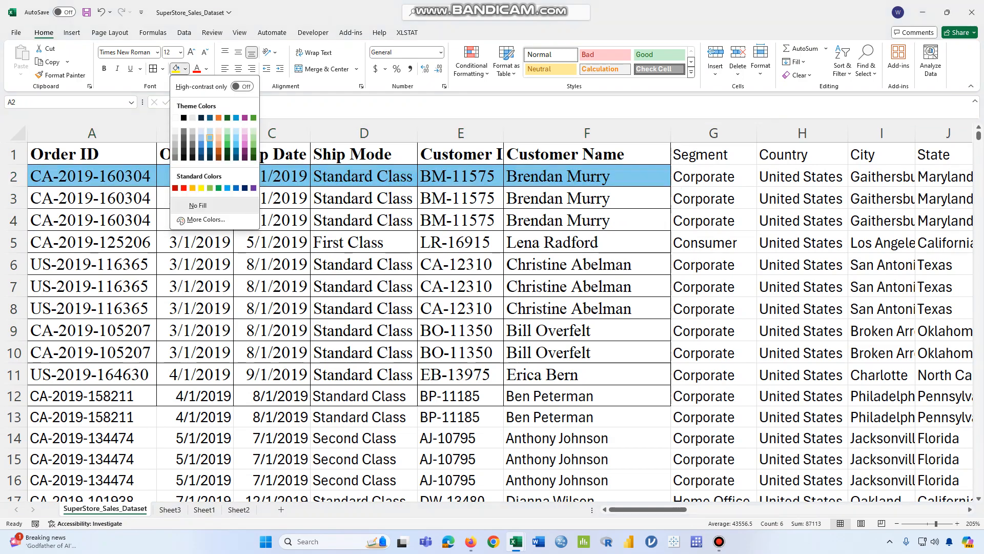
click(210, 144)
drag(92, 198, 587, 198)
click(185, 68)
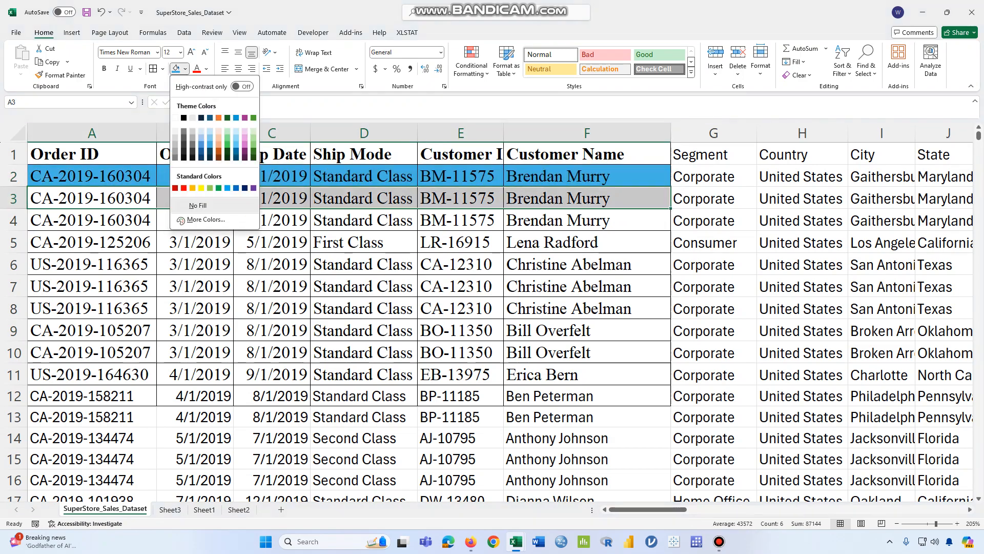
click(210, 144)
Fill A4:F4 with the standard light green and A5:F5 with a light orange theme colour
drag(92, 221, 587, 221)
click(185, 69)
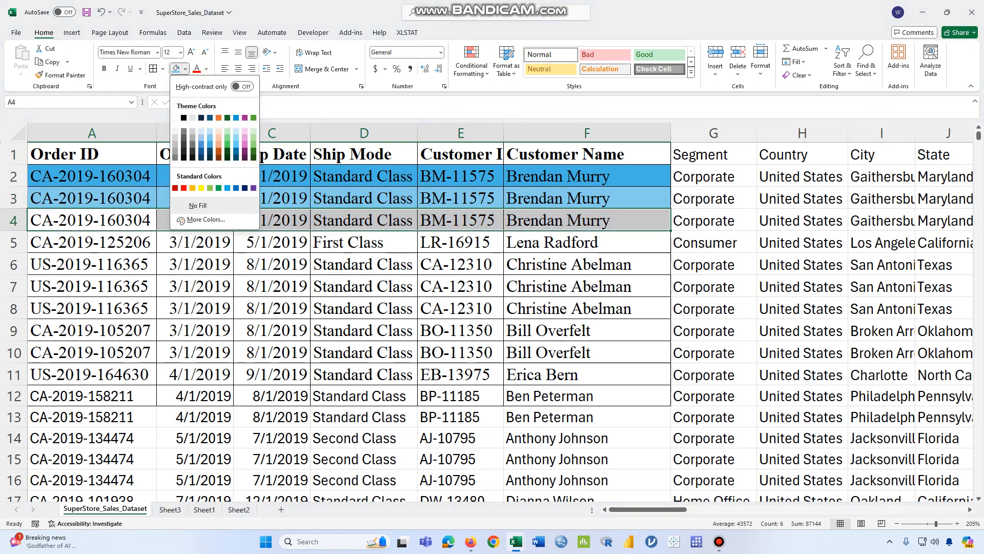
click(209, 188)
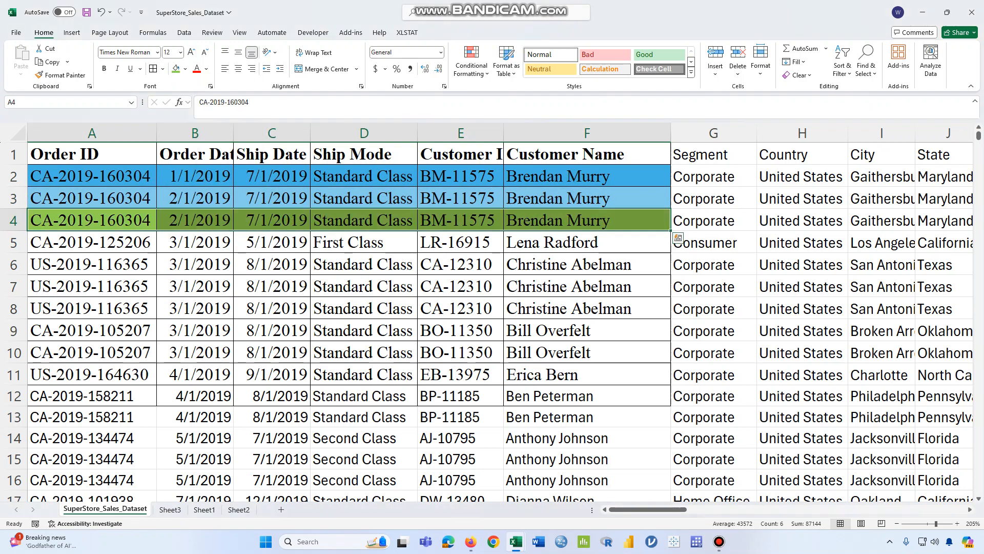
drag(92, 243, 587, 243)
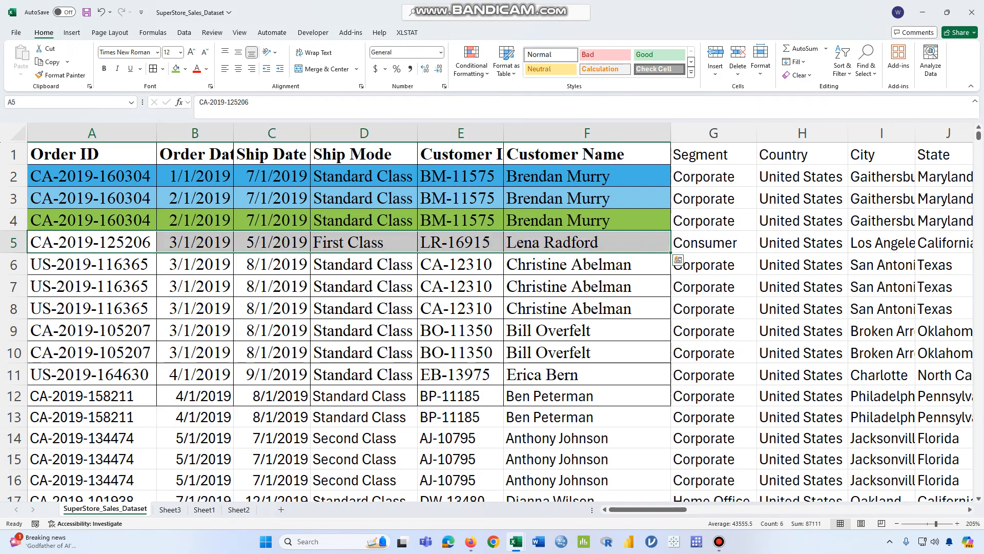
click(185, 69)
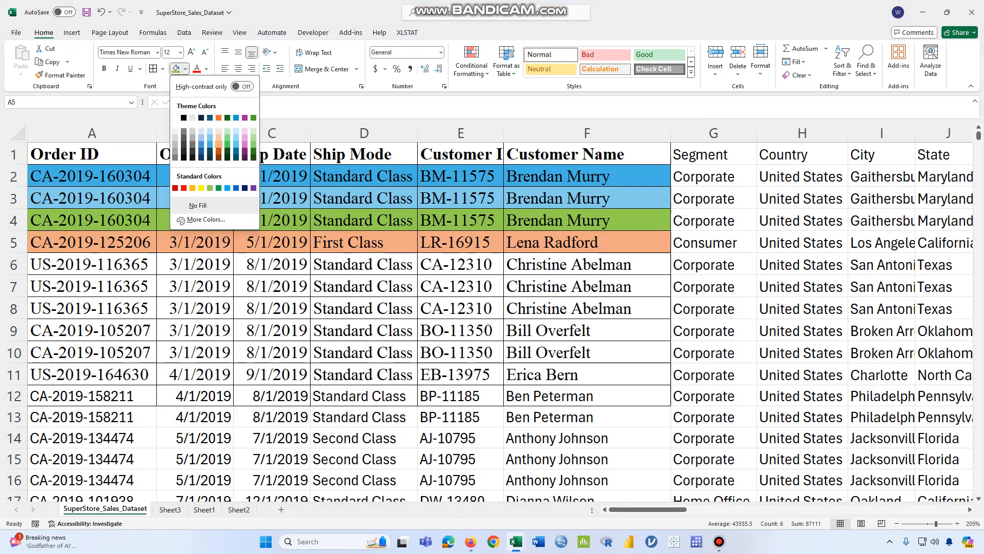
click(218, 145)
drag(92, 264, 587, 265)
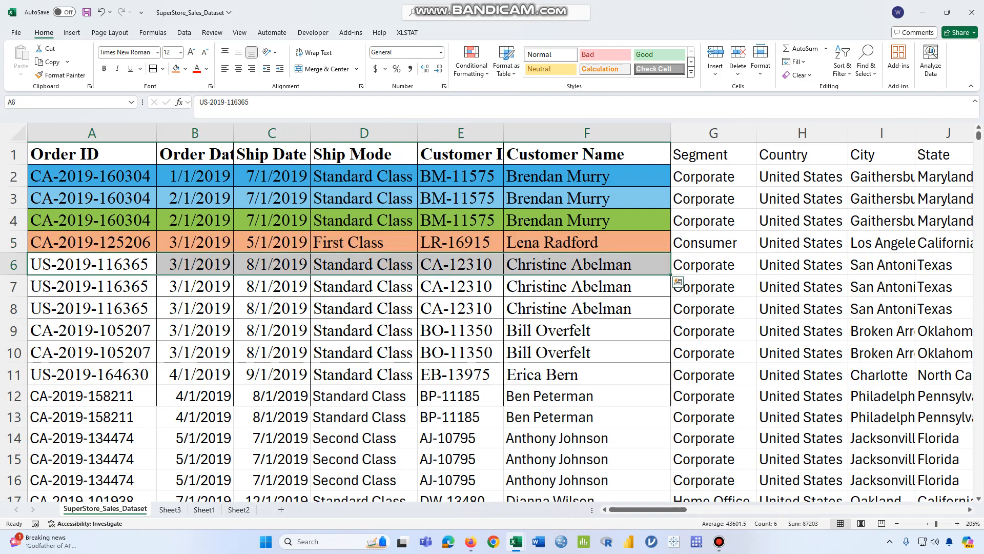
drag(93, 265, 587, 264)
click(272, 243)
click(195, 264)
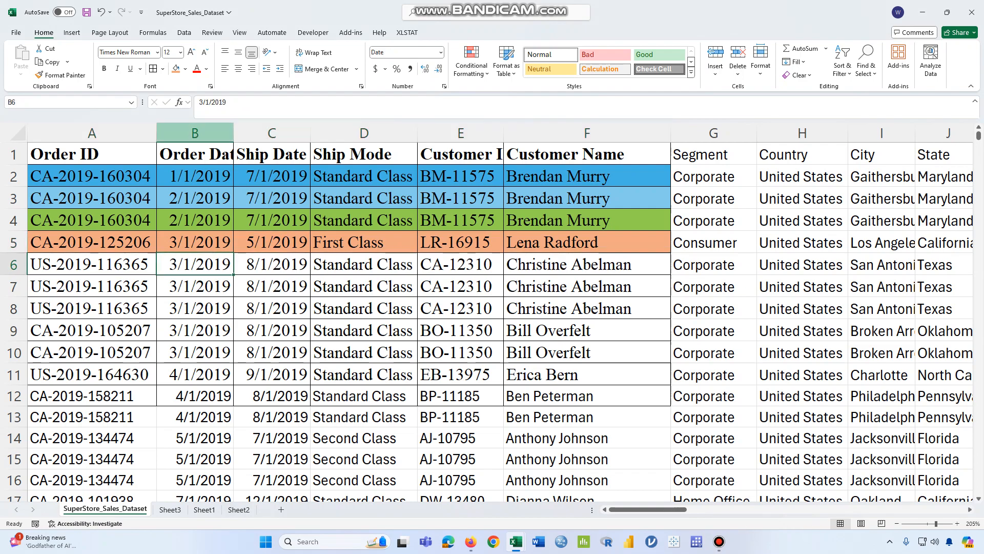
Select the order rows A2:F11 below the column headers
drag(92, 177, 587, 396)
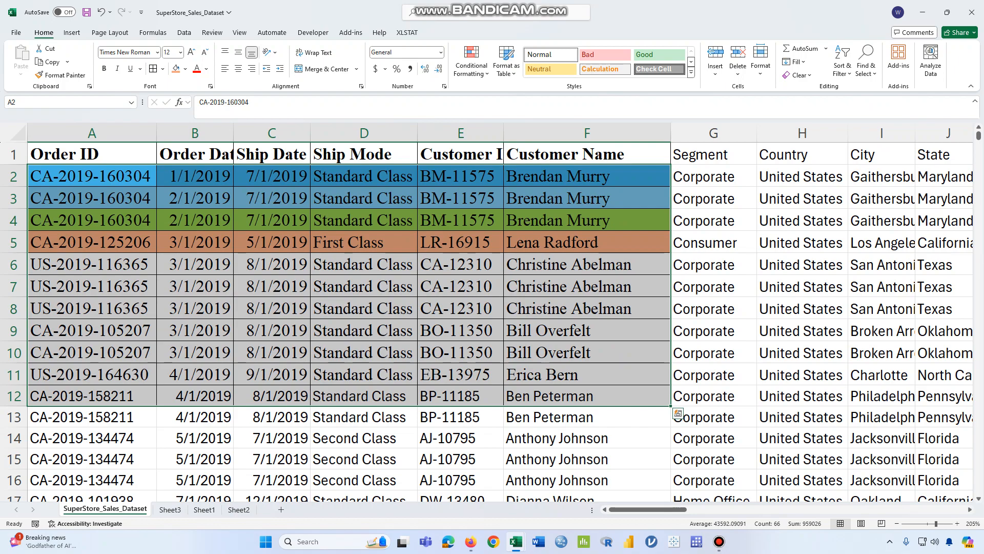
drag(92, 177, 587, 374)
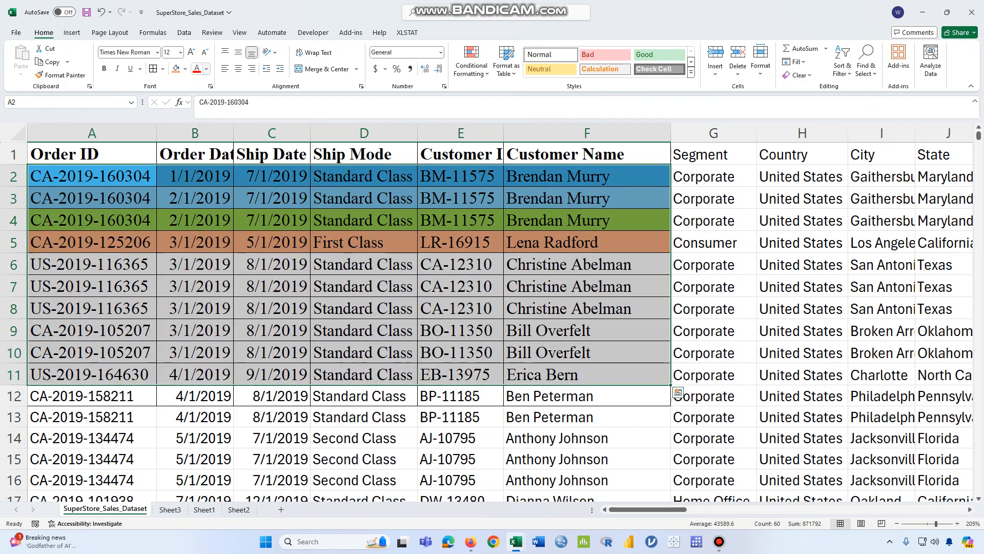